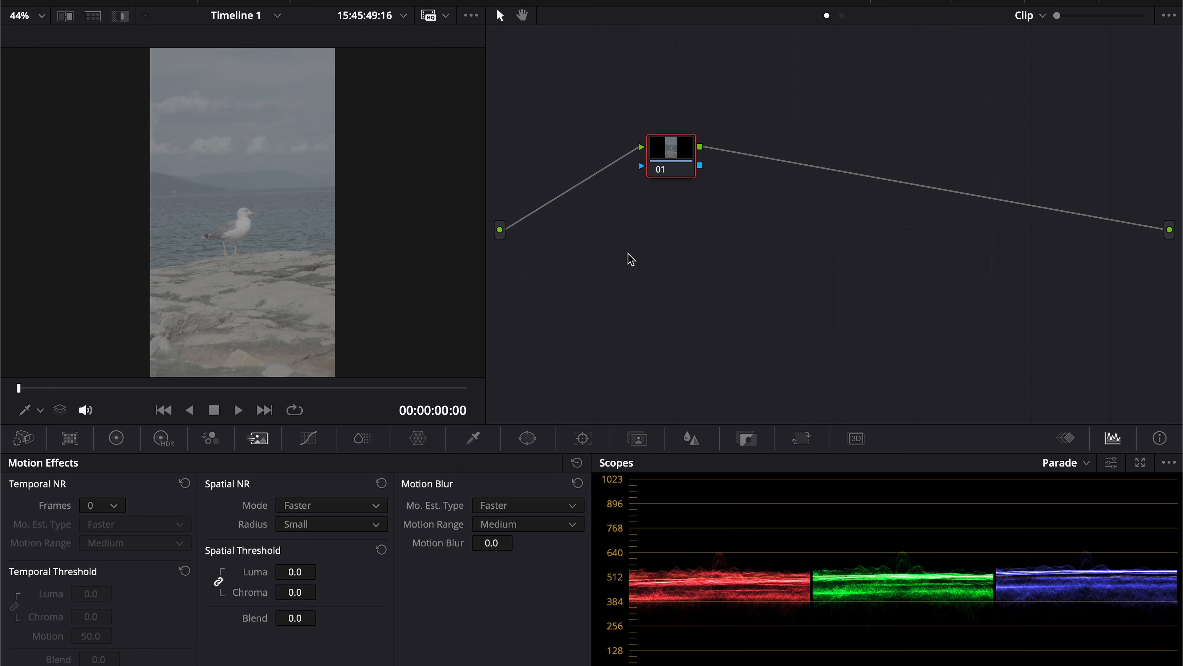
left_click_drag(47, 391, 4, 388)
key("space")
key("space")
Set the project's output color space to Rec.709 Gamma 2.4 in the color management settings and save
key("shift+9")
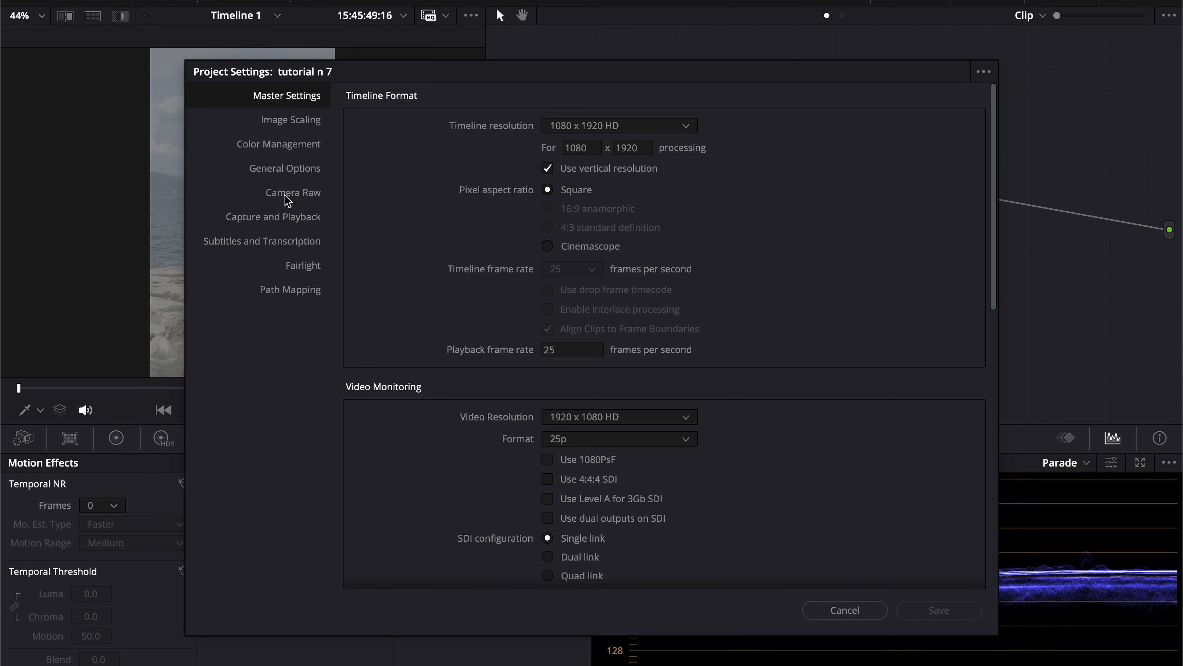
left_click(288, 148)
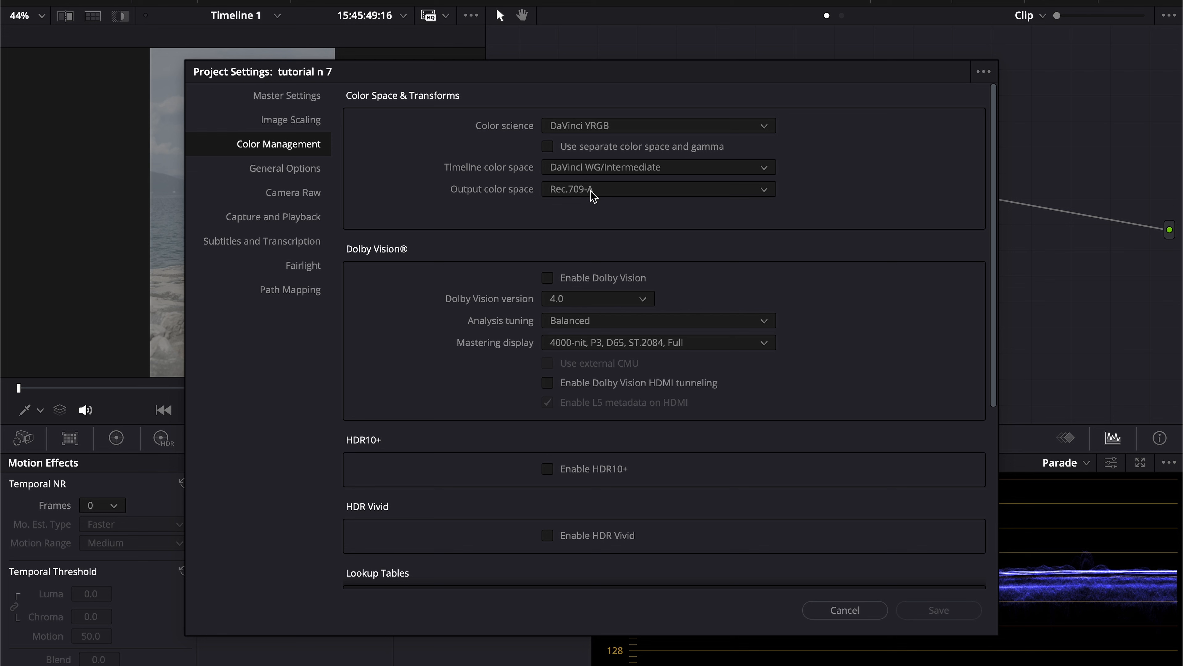
left_click(662, 196)
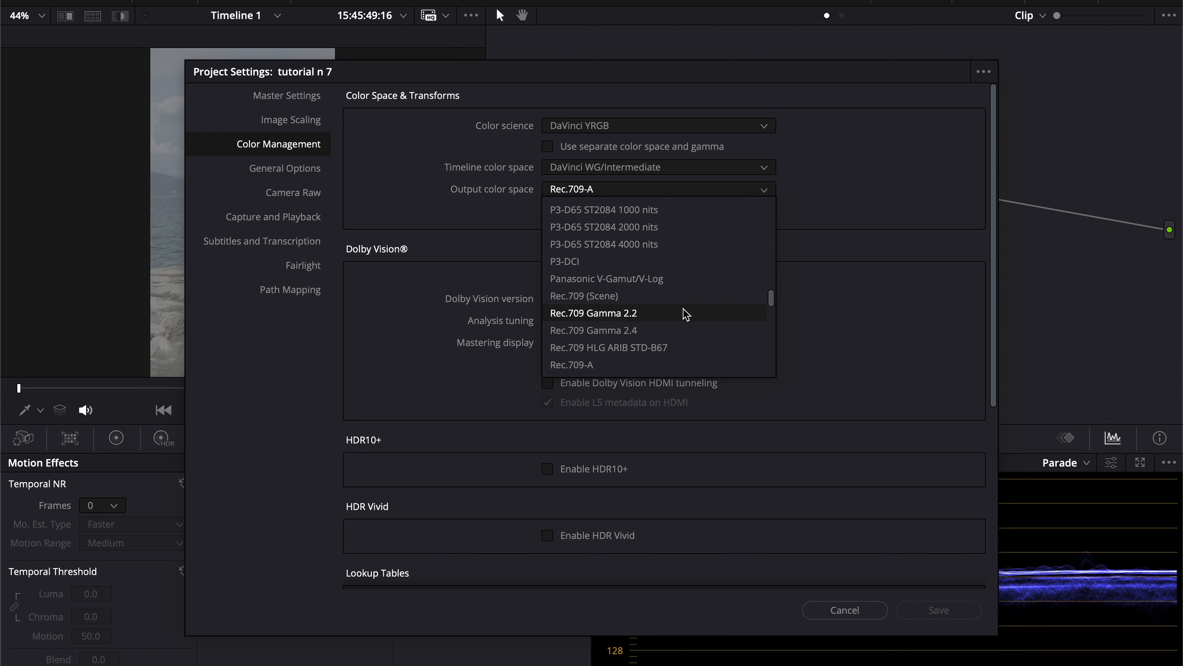
left_click(639, 331)
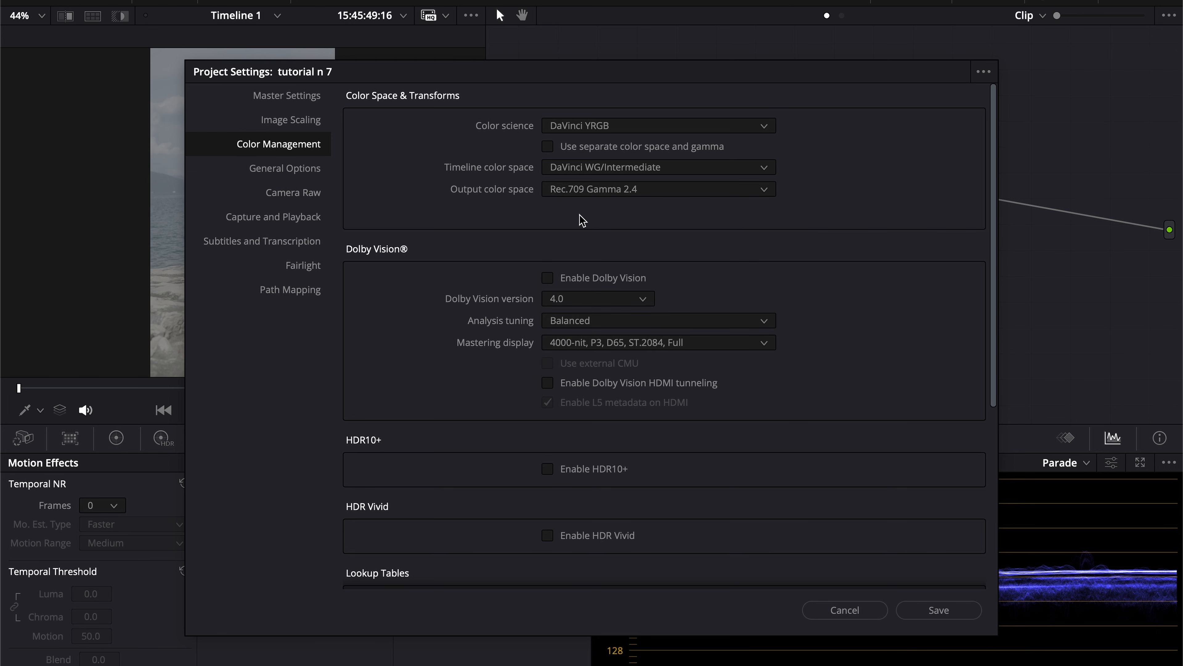
scroll(650, 194, "down", 1)
left_click(939, 611)
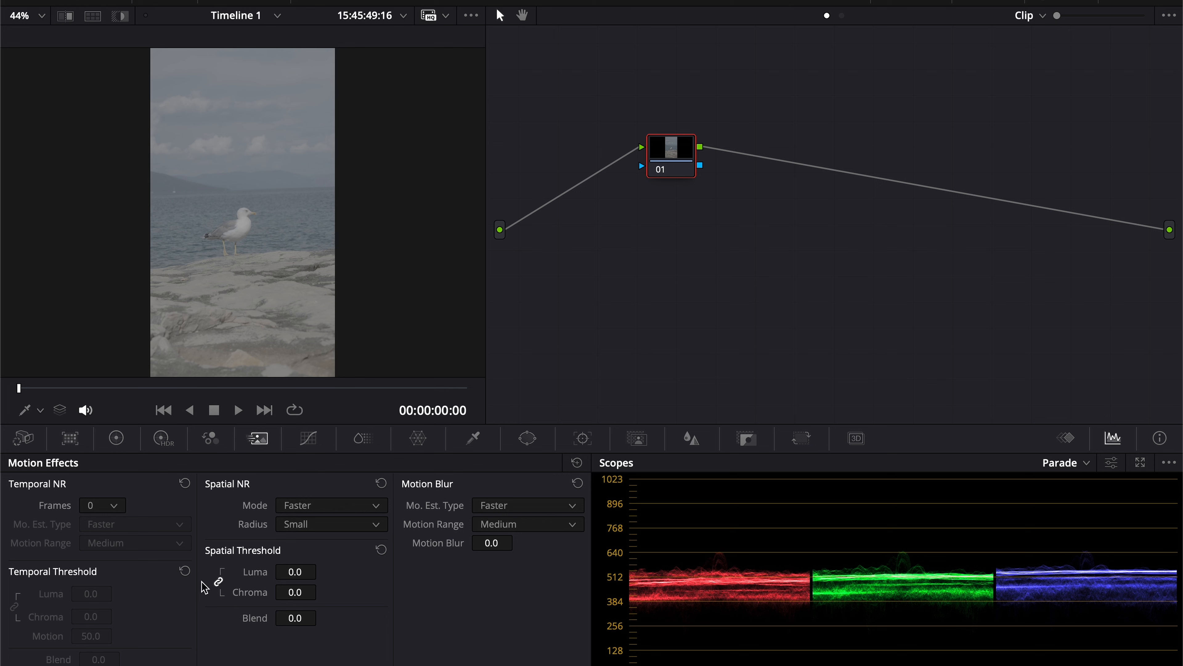
Unlink the spatial noise reduction thresholds on node 01 and set Luma to 1.6 and Chroma to 2.4
left_click(289, 572)
type("1.6")
key("Return")
left_click(294, 592)
type("2.4")
Try the UltraNR spatial noise reduction mode with a noise profile analysis, and return the mode to Faster
left_click(332, 506)
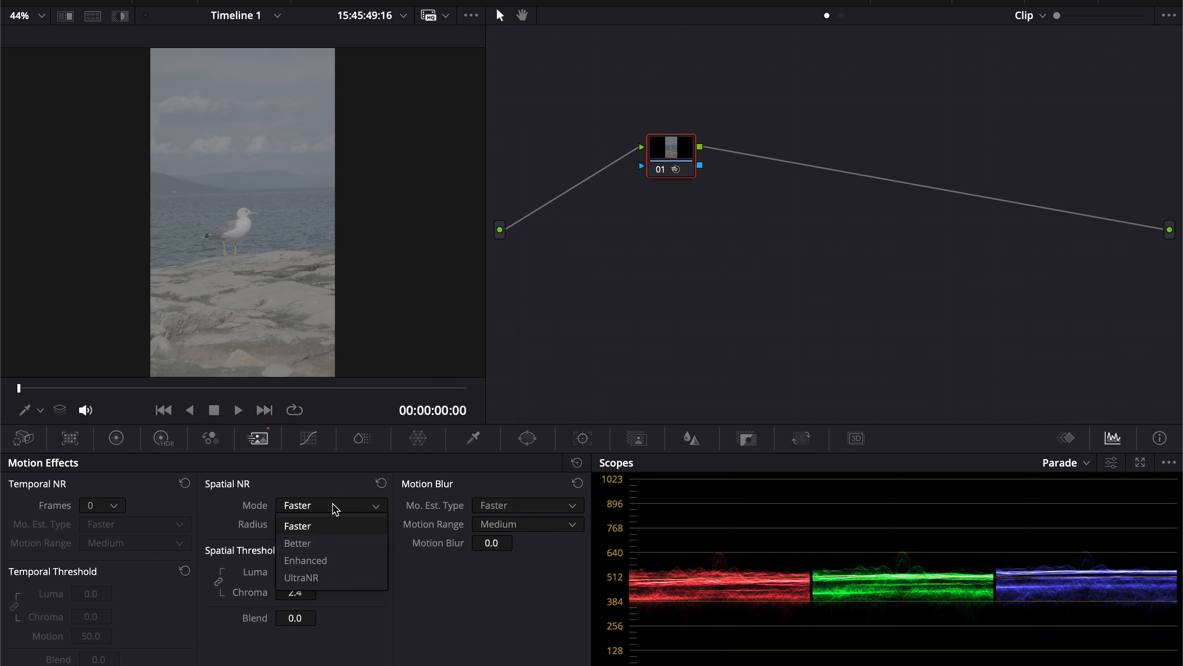
left_click(338, 578)
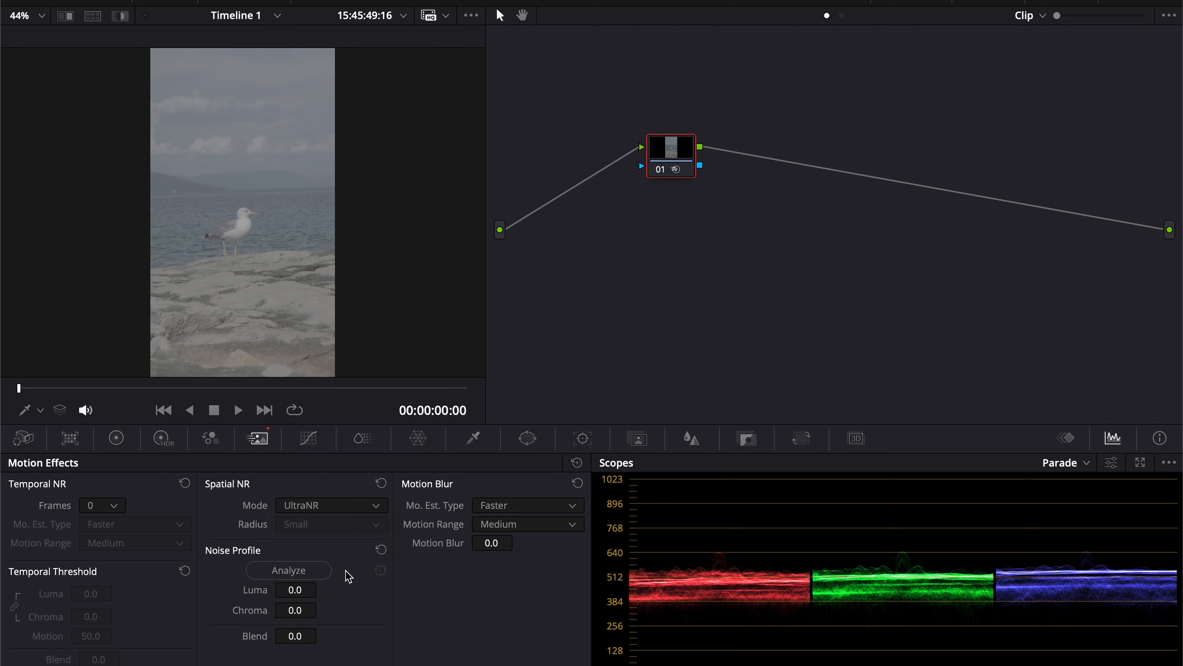
left_click(297, 570)
left_click(320, 509)
left_click(323, 525)
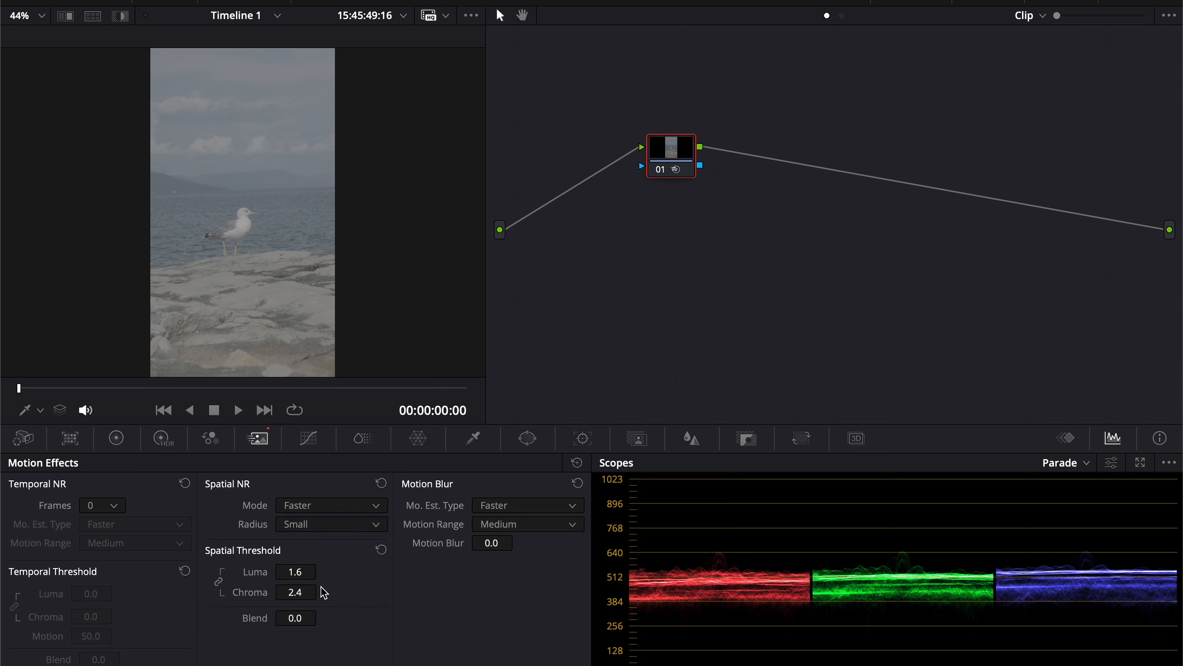
Add four serial nodes after node 01 and apply the Film Look Creator effect to node 05
key("alt+s")
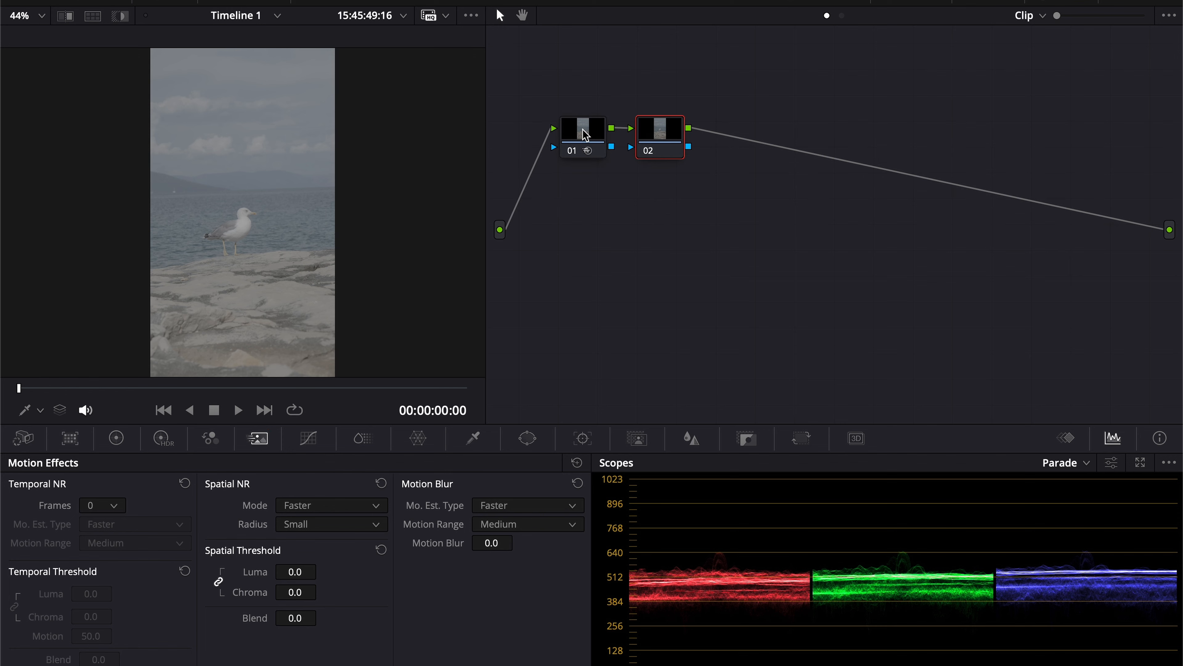
key("alt+s")
key("alt+s")
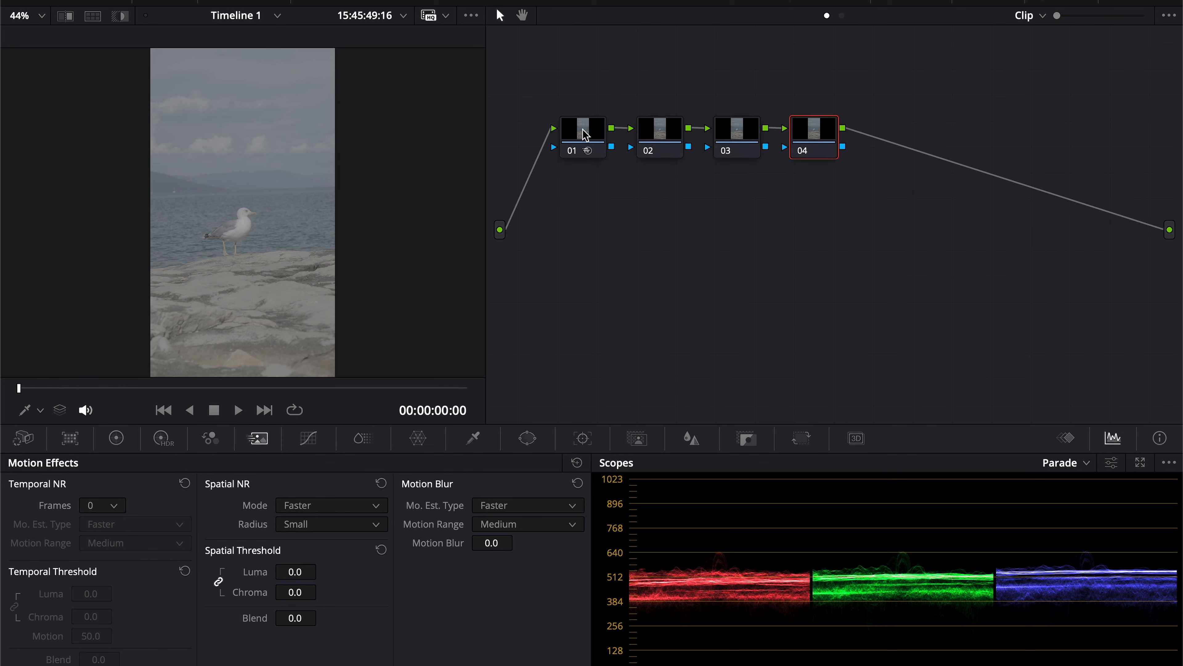
key("alt+s")
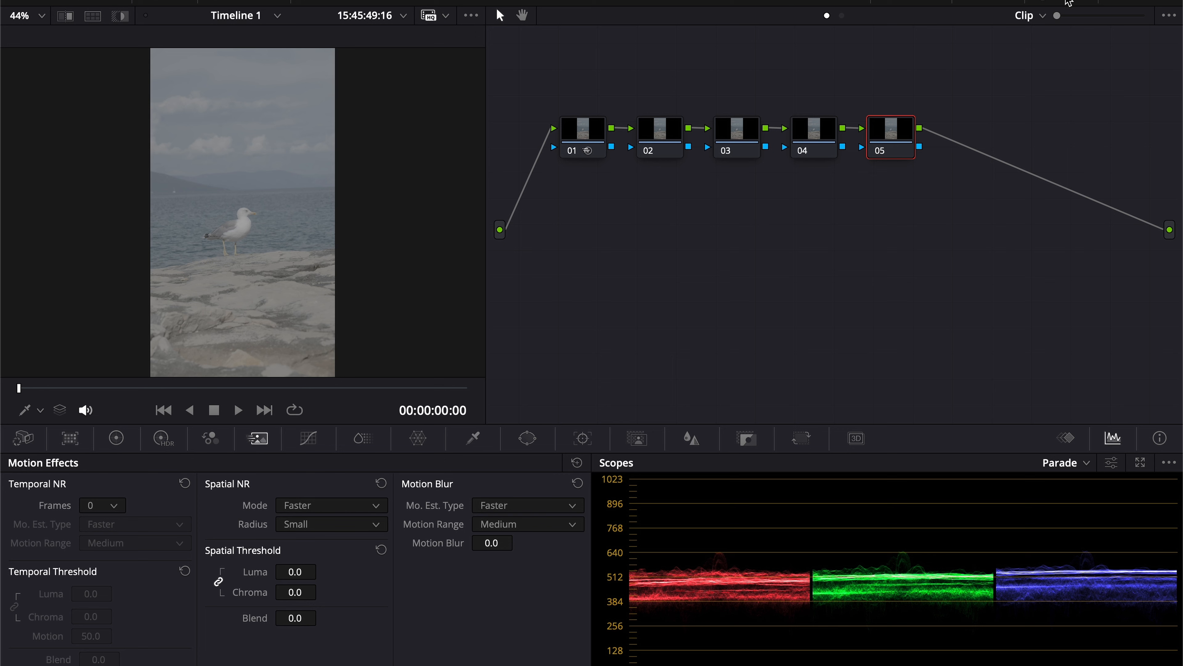
left_click(1068, 2)
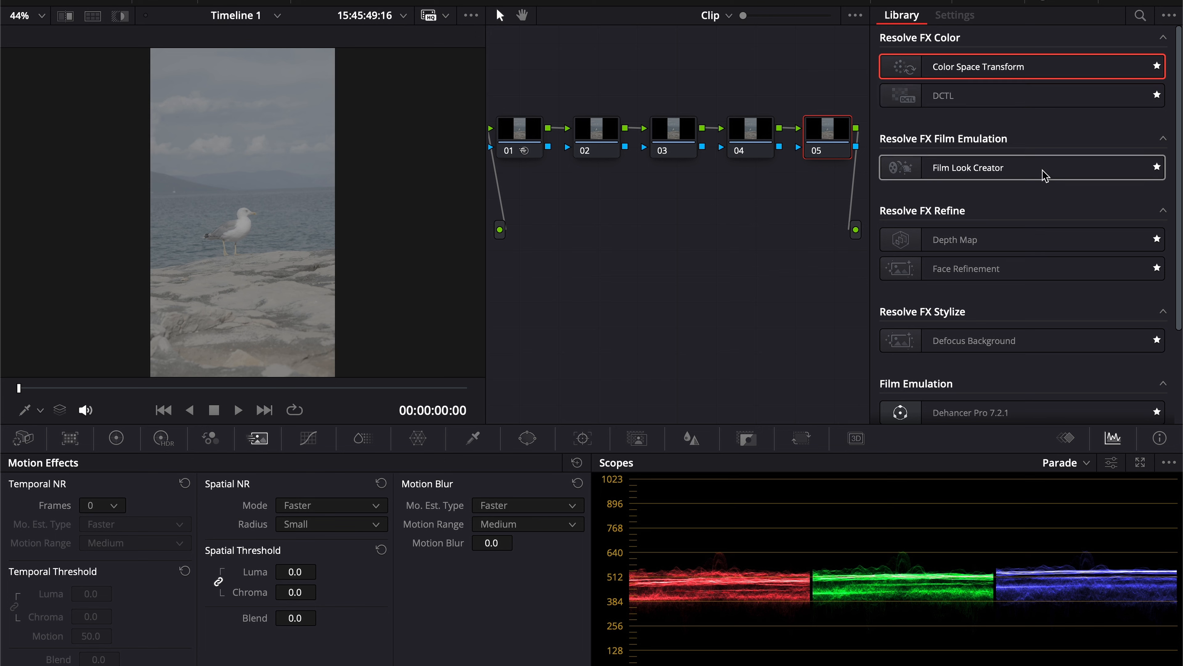
left_click_drag(1046, 174, 858, 155)
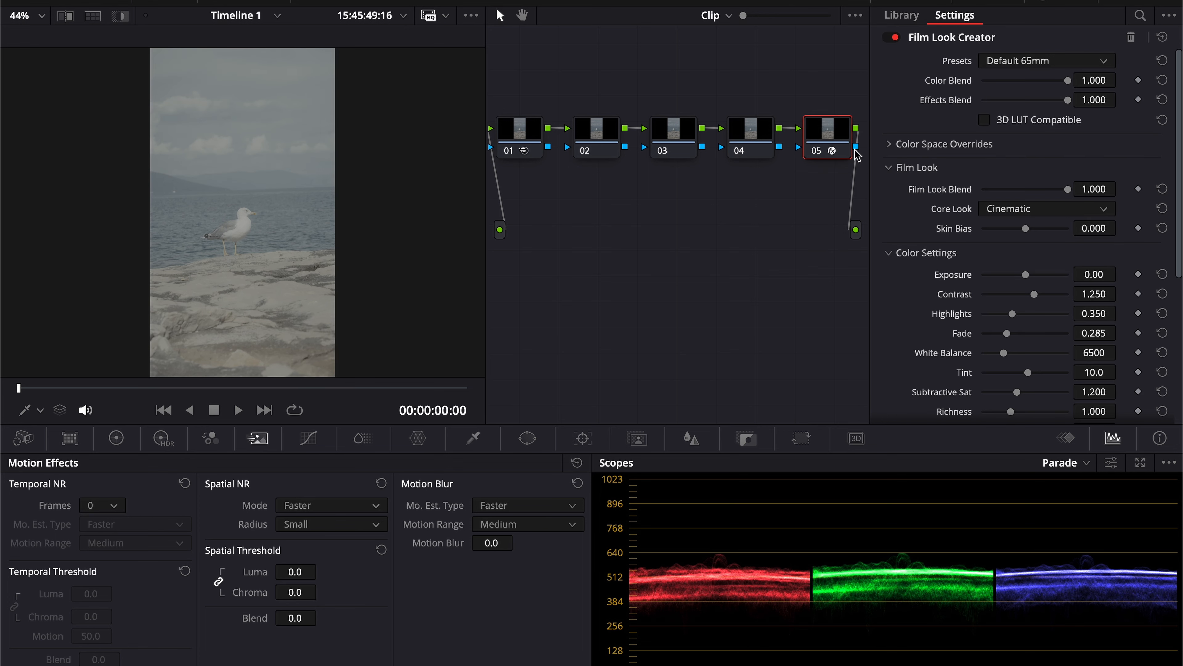
Apply Color Space Transform to node 02 with input color space Sony S-Gamut3.Cine and input gamma Sony S-Log3
left_click(604, 135)
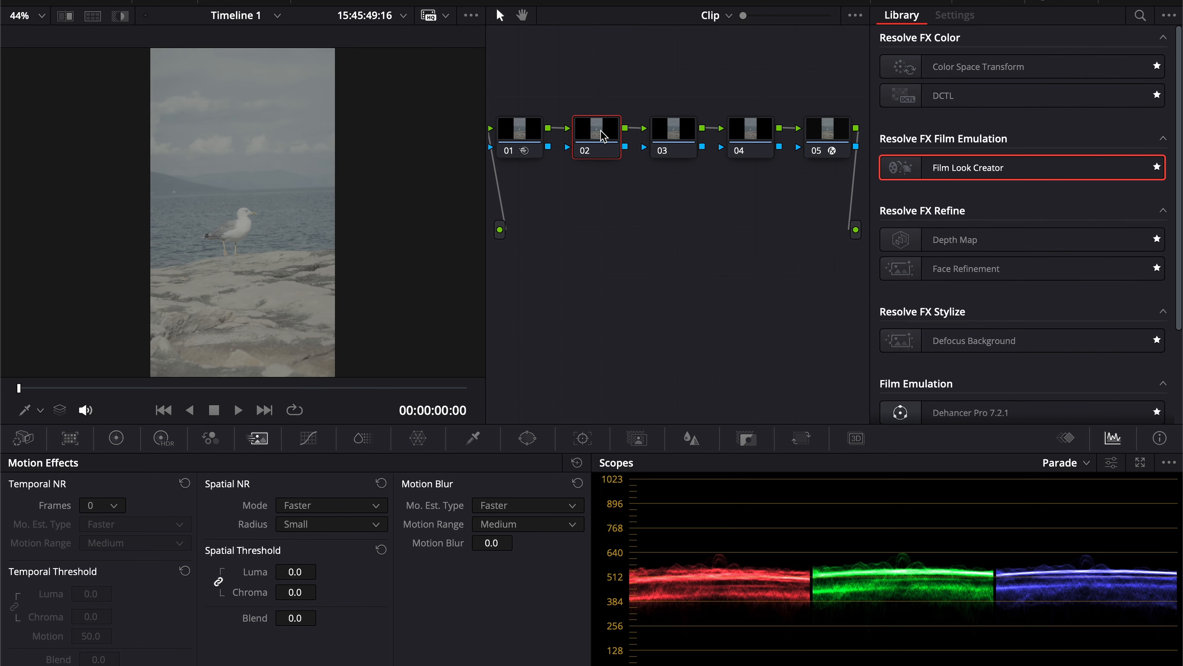
left_click_drag(913, 69, 596, 153)
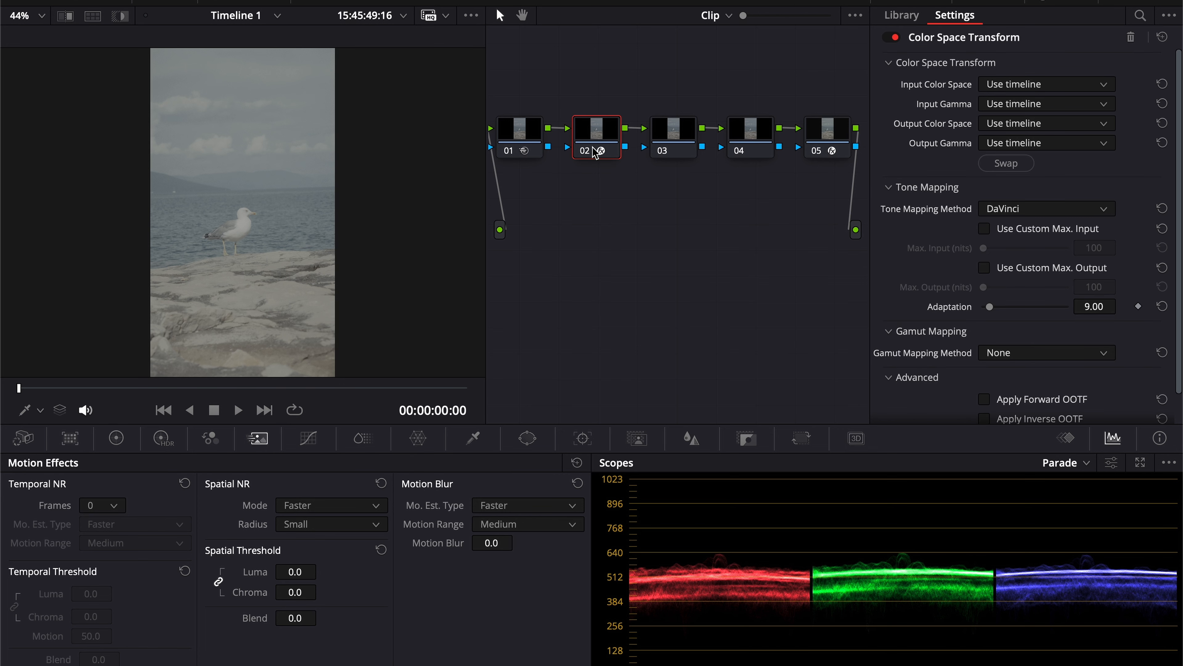
left_click(1042, 84)
scroll(1062, 245, "down", 10)
left_click(1063, 246)
left_click(1062, 104)
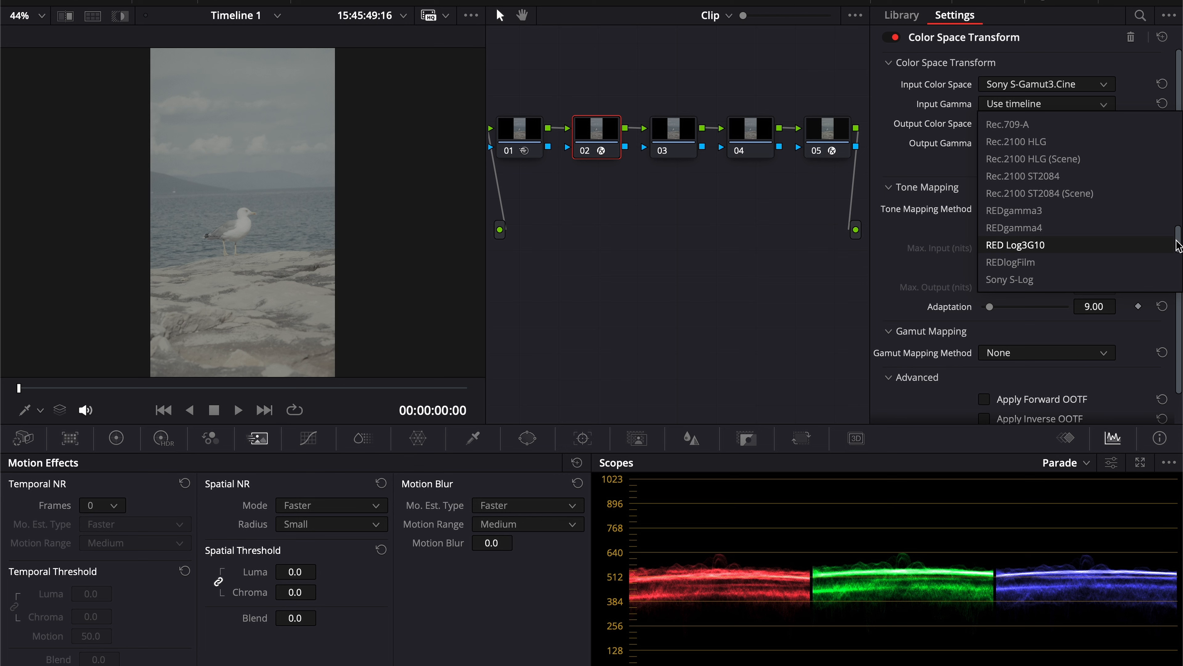
left_click_drag(1176, 245, 1177, 254)
left_click(1013, 262)
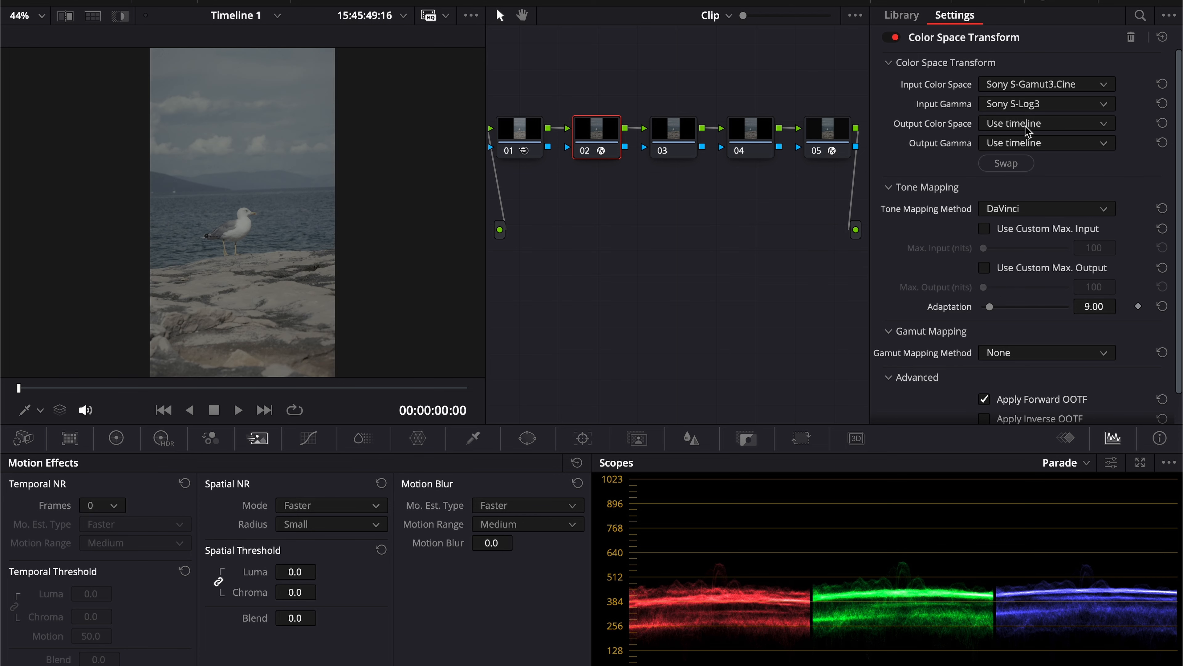
Set node 02's transform output to DaVinci Wide Gamut and DaVinci Intermediate, with the tone mapping method set to None
left_click(1036, 124)
scroll(1036, 126, "down", 3)
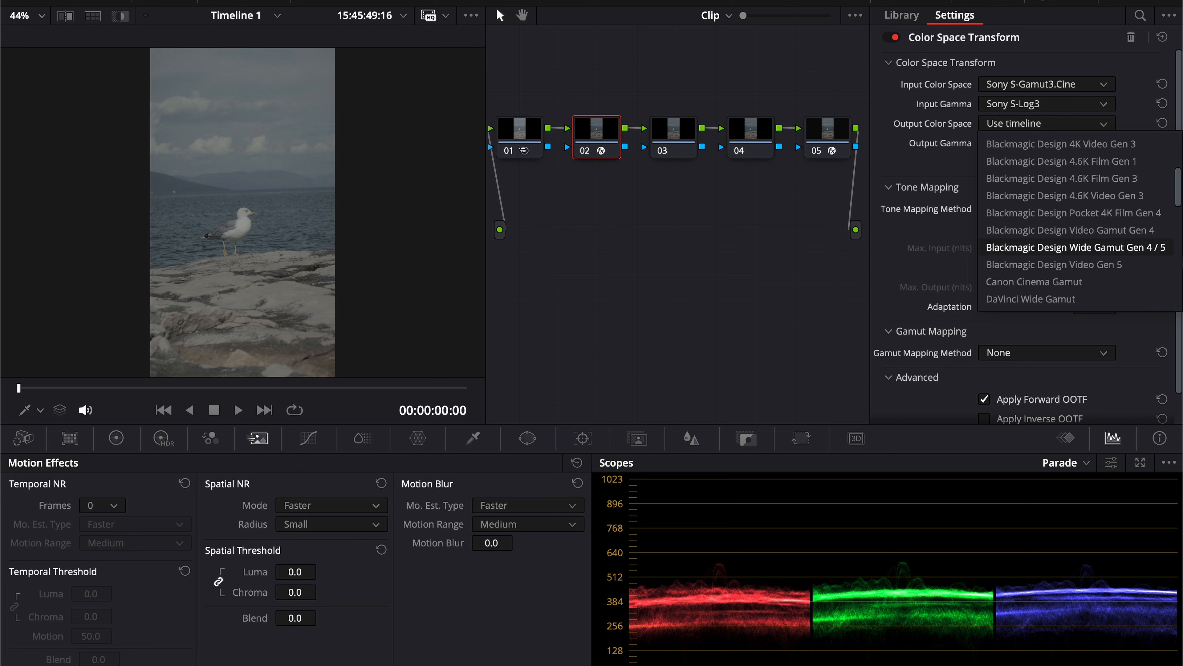
left_click(1071, 299)
left_click(1039, 144)
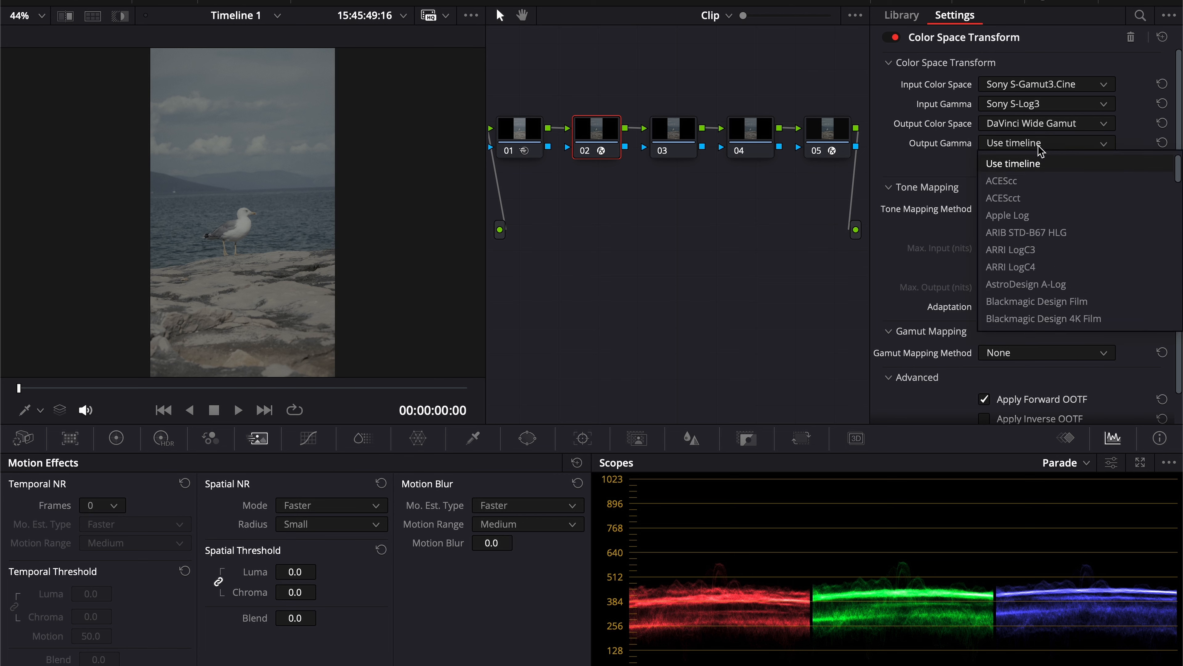
scroll(1041, 233, "down", 5)
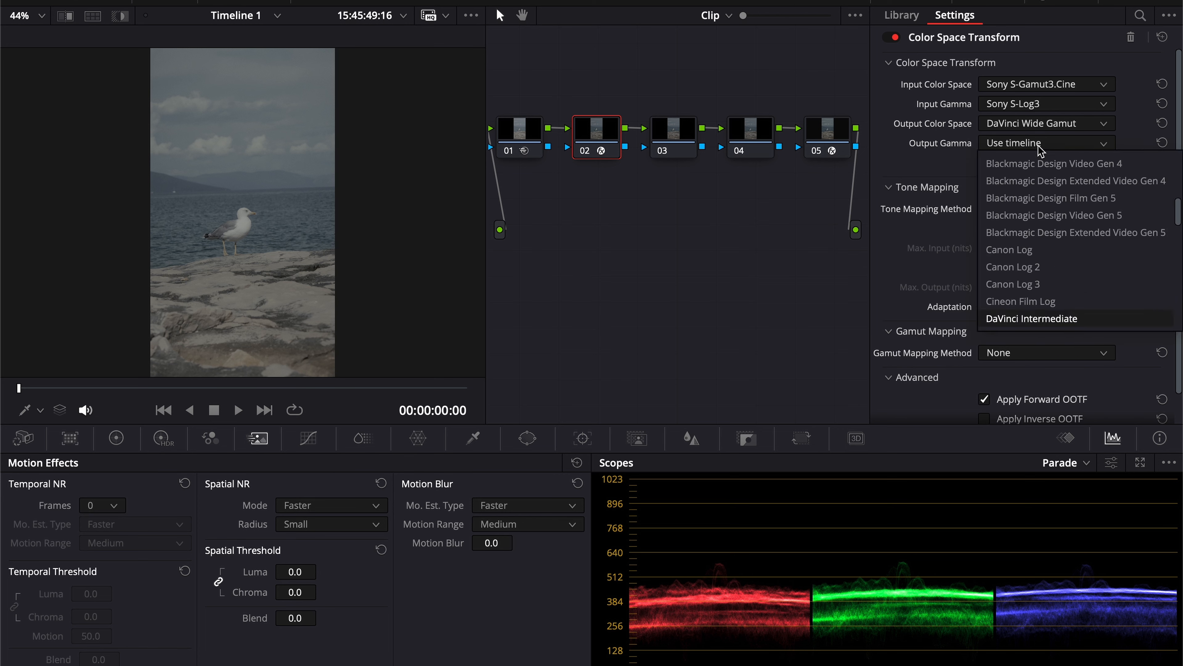
left_click(1095, 321)
left_click(1023, 211)
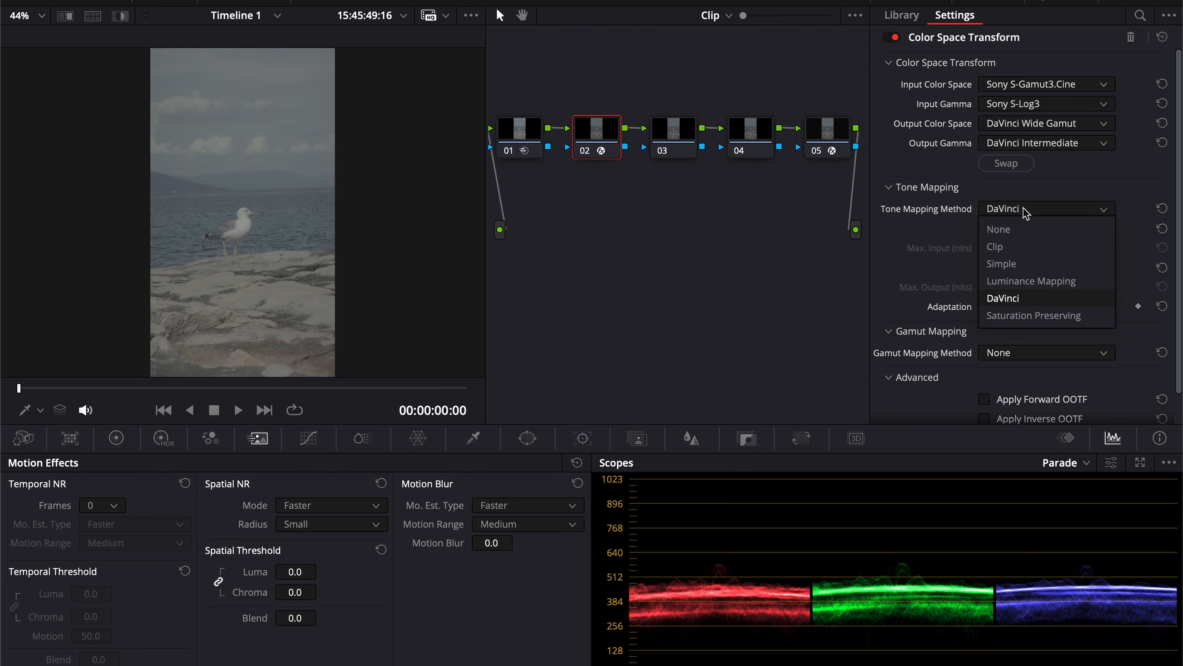
left_click(1021, 231)
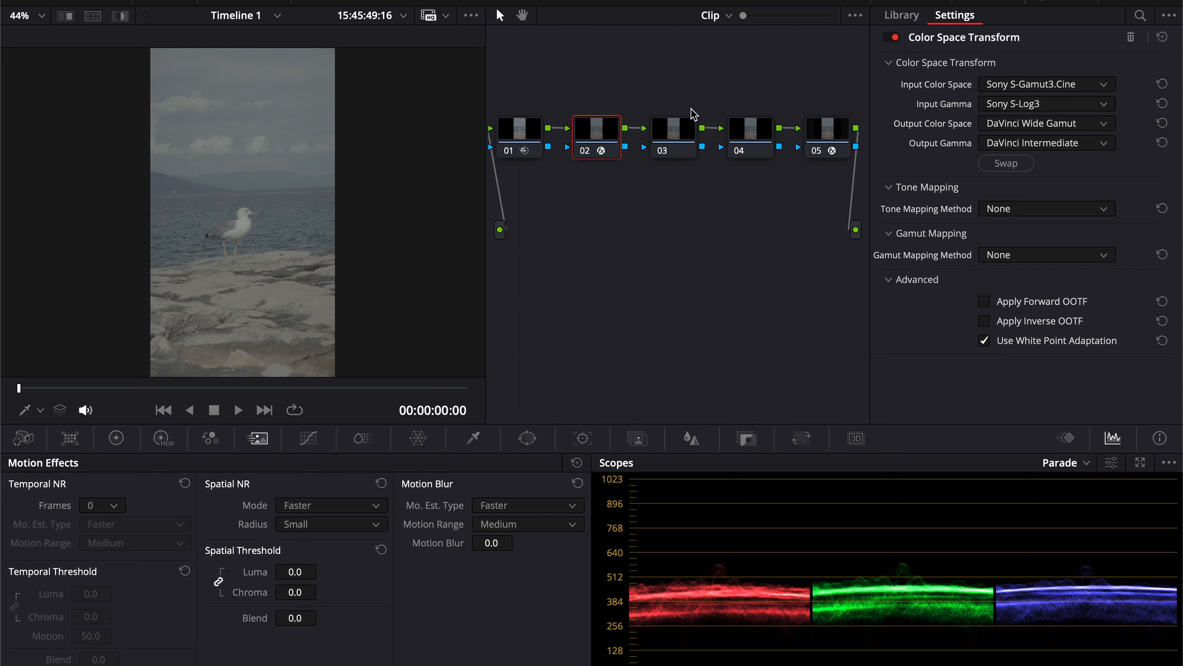
Override the Film Look Creator's input on node 05 with DaVinci Wide Gamut color space and DaVinci Intermediate gamma
left_click(821, 132)
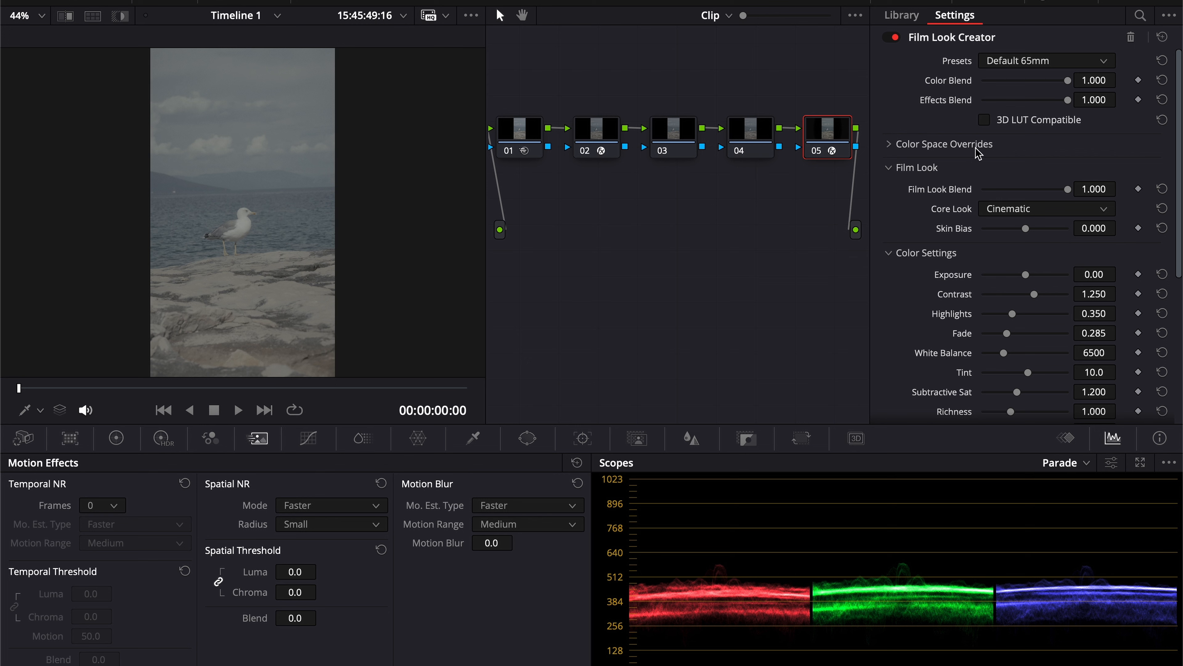
left_click(889, 145)
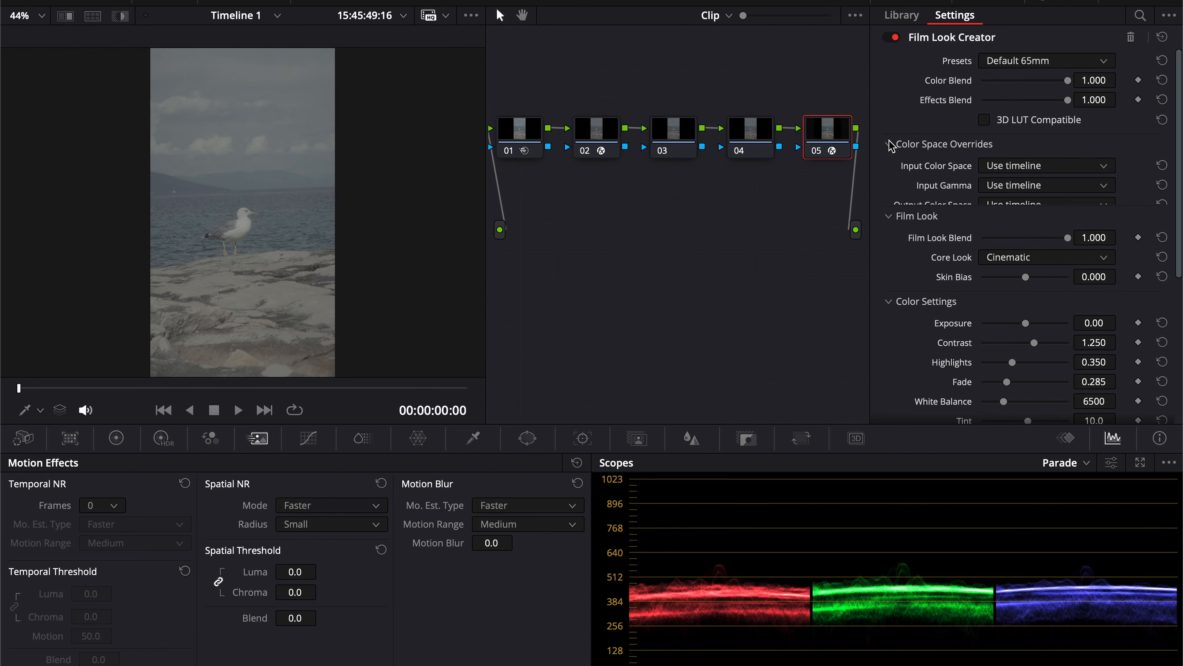
left_click(1036, 164)
left_click(1020, 339)
left_click(1043, 185)
scroll(1046, 185, "down", 3)
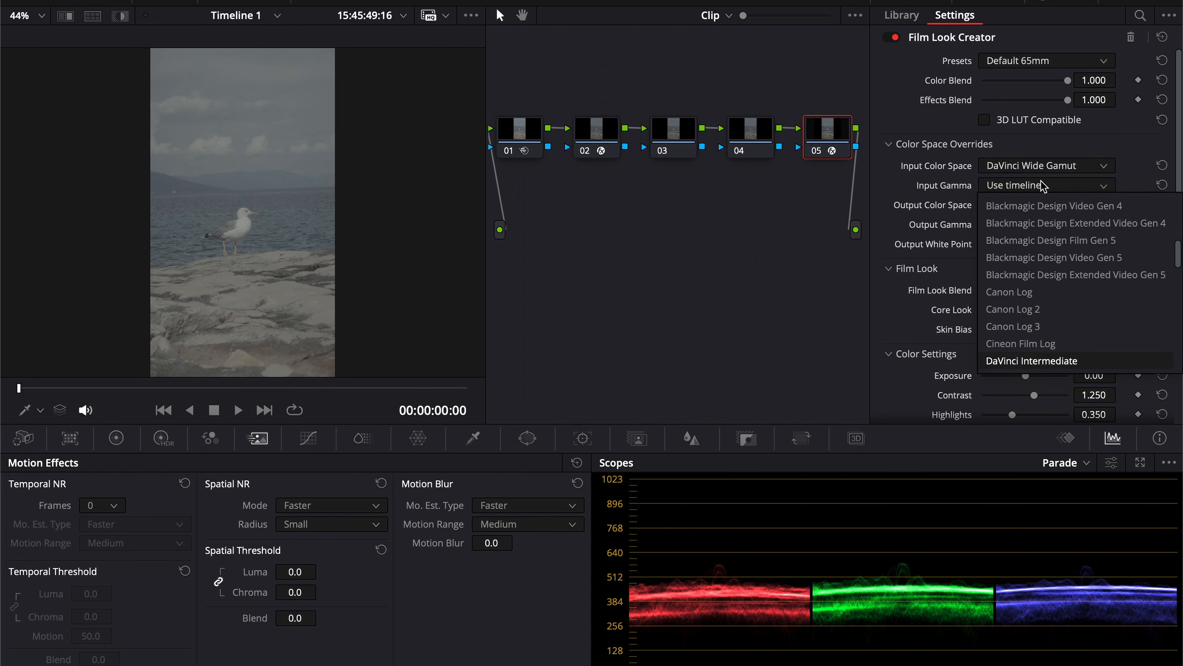
left_click(1077, 364)
Set the Film Look Creator's output color space to Rec.709 and its output gamma to Rec.709-A
left_click(1021, 206)
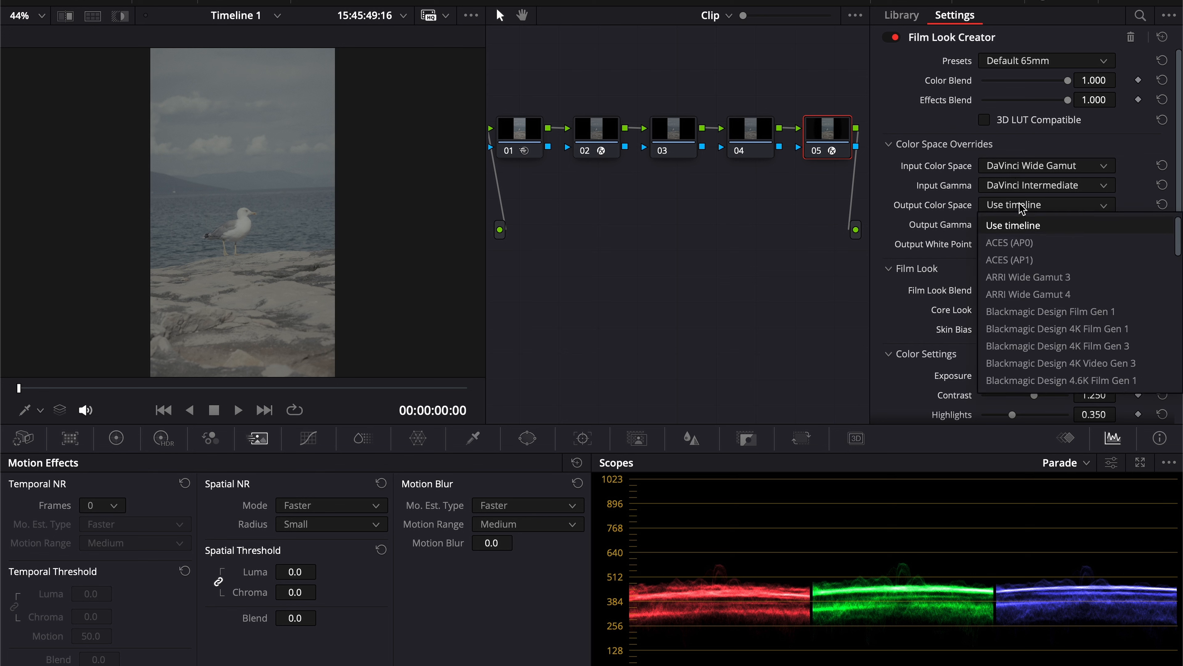
scroll(1022, 219, "down", 5)
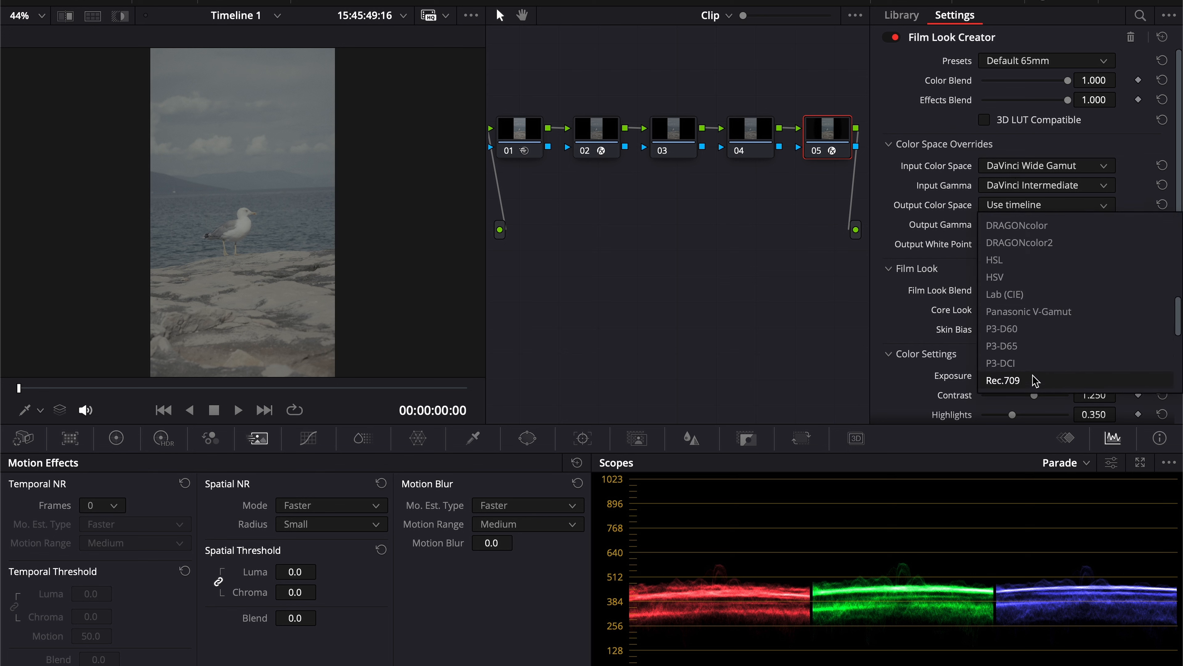
left_click(1006, 380)
left_click(1027, 225)
scroll(1039, 289, "down", 5)
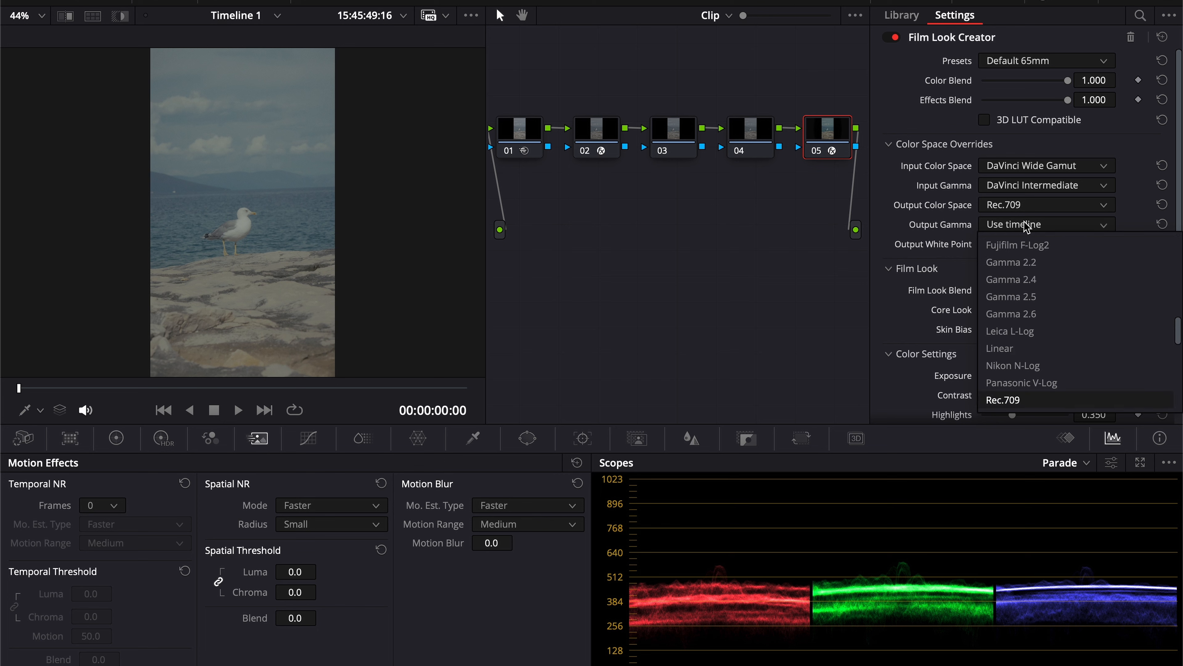
scroll(1178, 334, "down", 3)
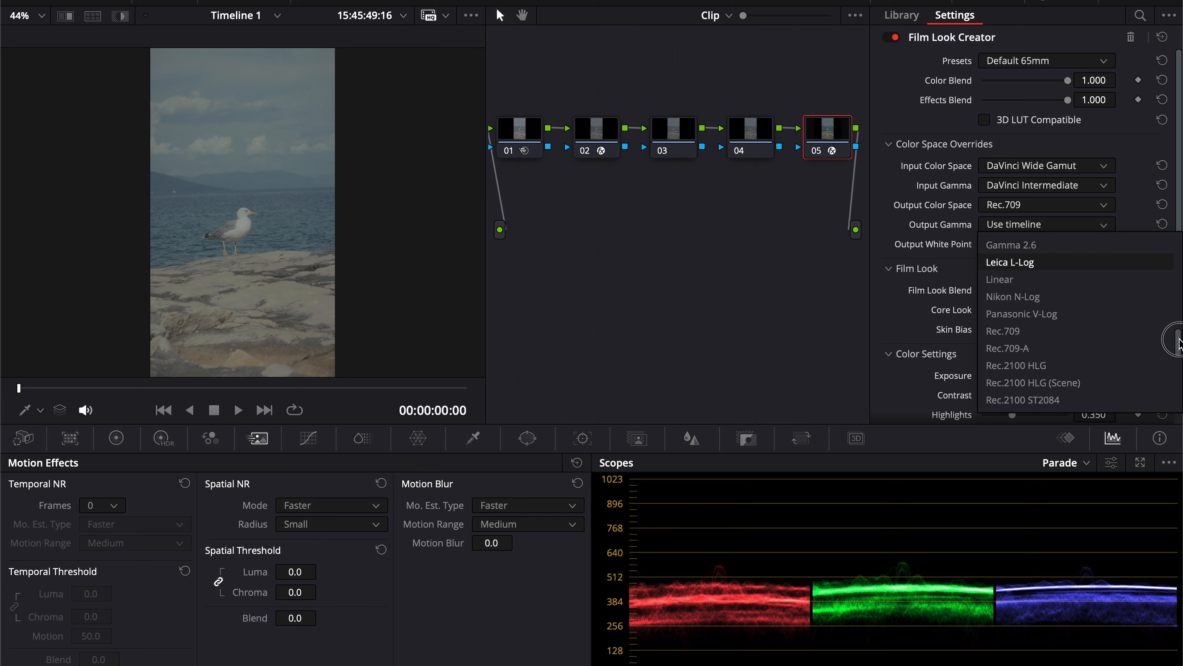
left_click(1115, 348)
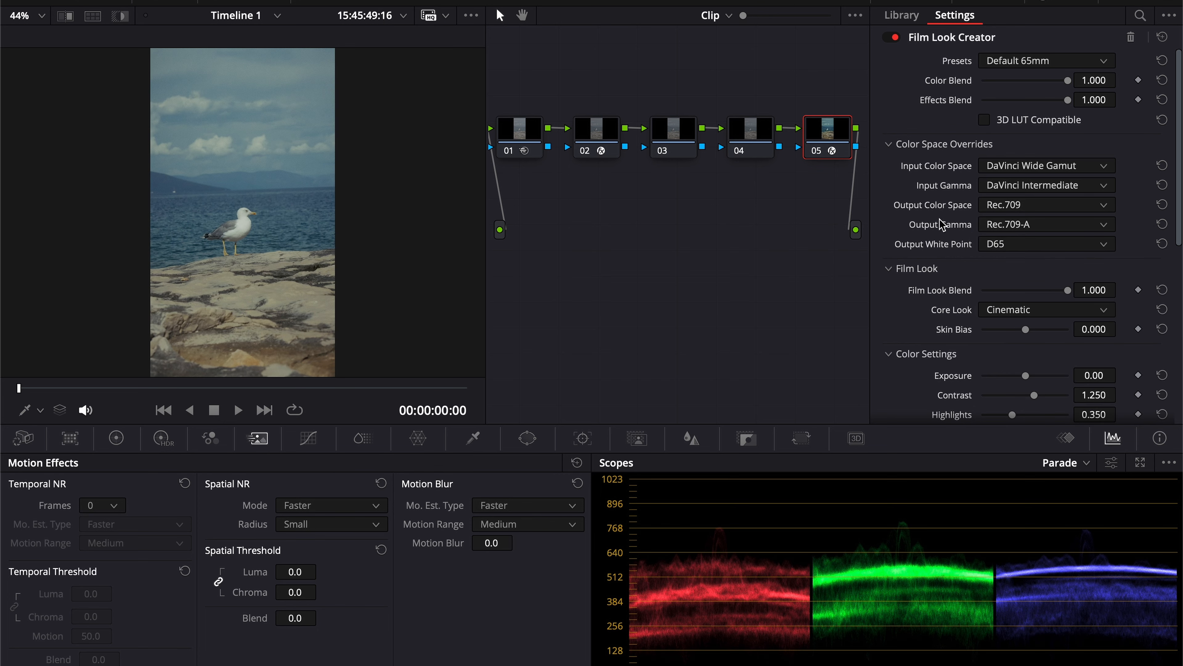
Examine nodes 02 to 05 in turn to review the transform, the empty correction nodes and the Film Look Creator
left_click(590, 124)
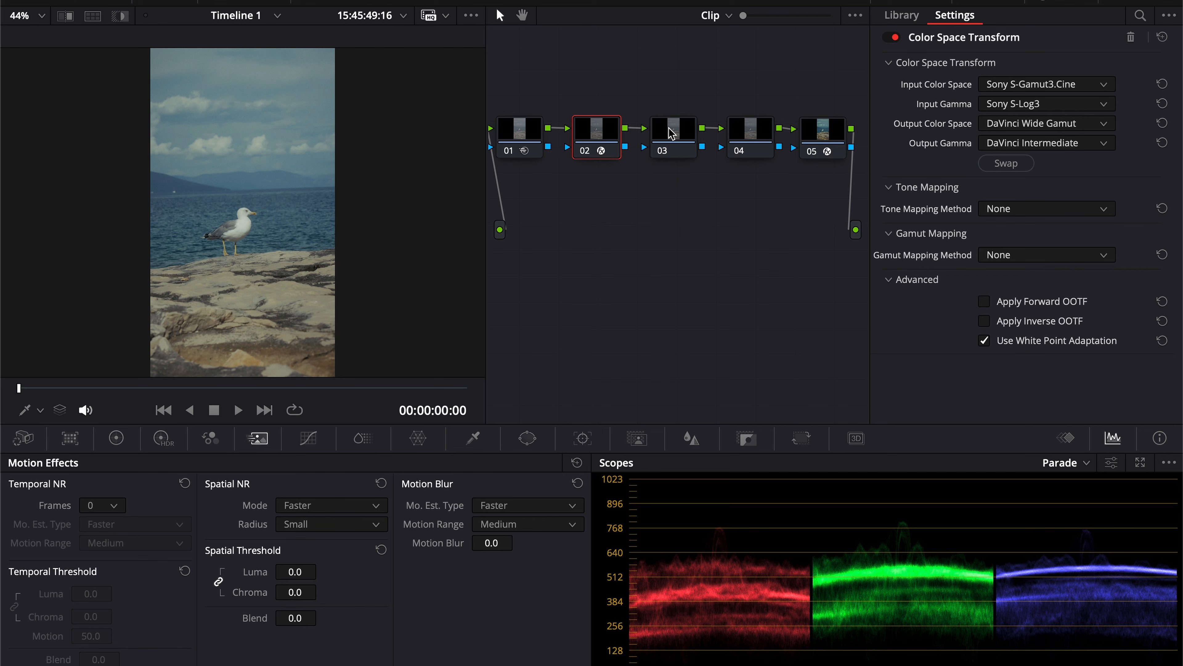
left_click(834, 140)
left_click(606, 148)
left_click(671, 139)
left_click(755, 140)
left_click(823, 135)
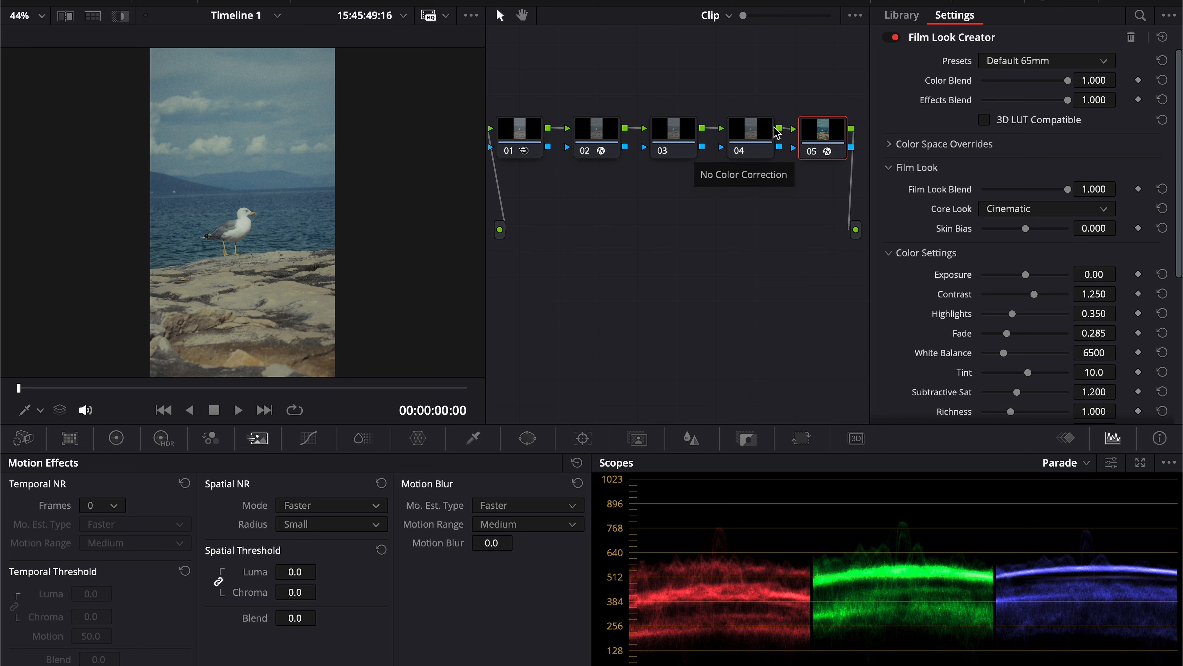
left_click(675, 138)
left_click(751, 137)
left_click(823, 131)
left_click(679, 134)
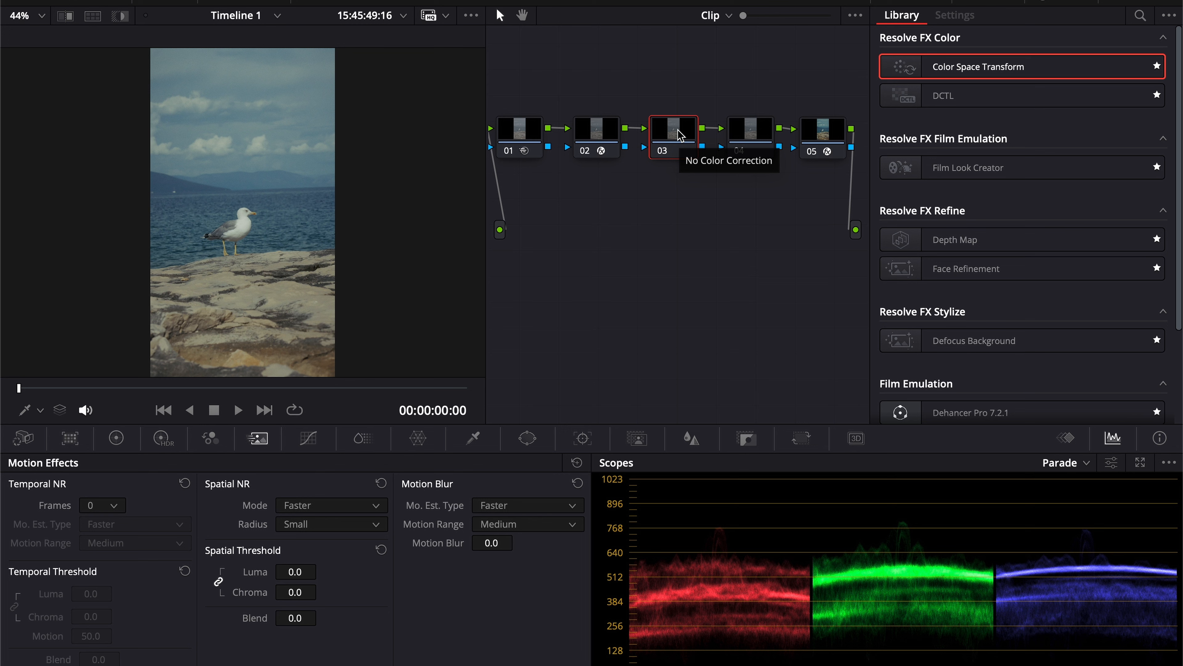
left_click(597, 140)
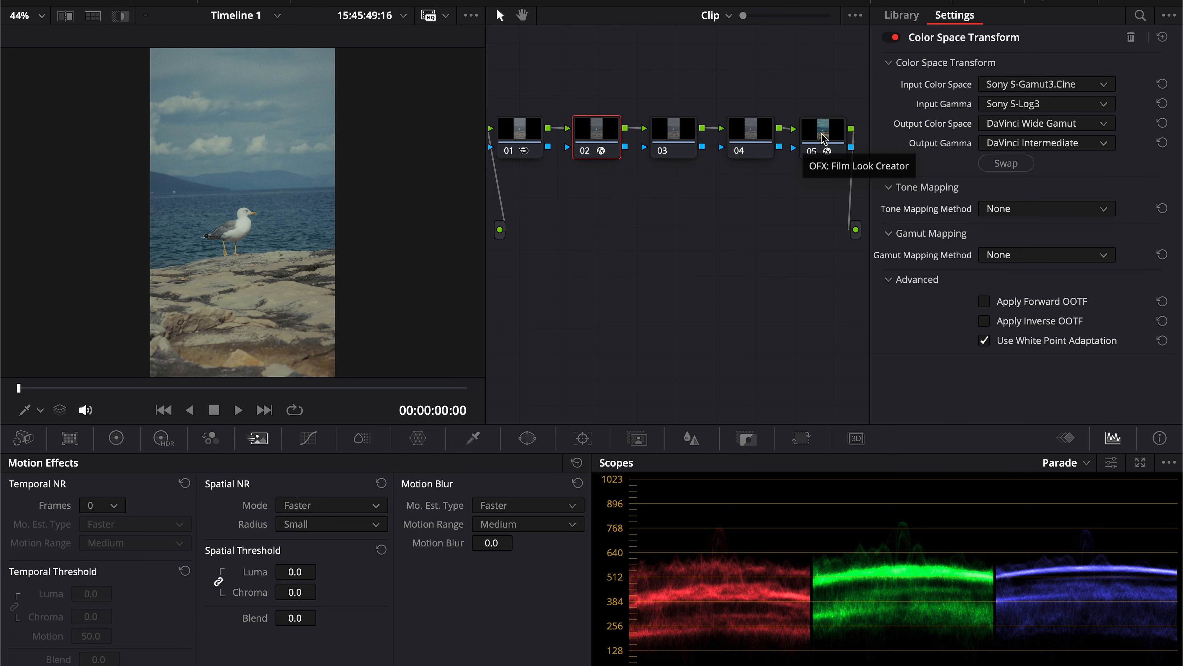
left_click(823, 135)
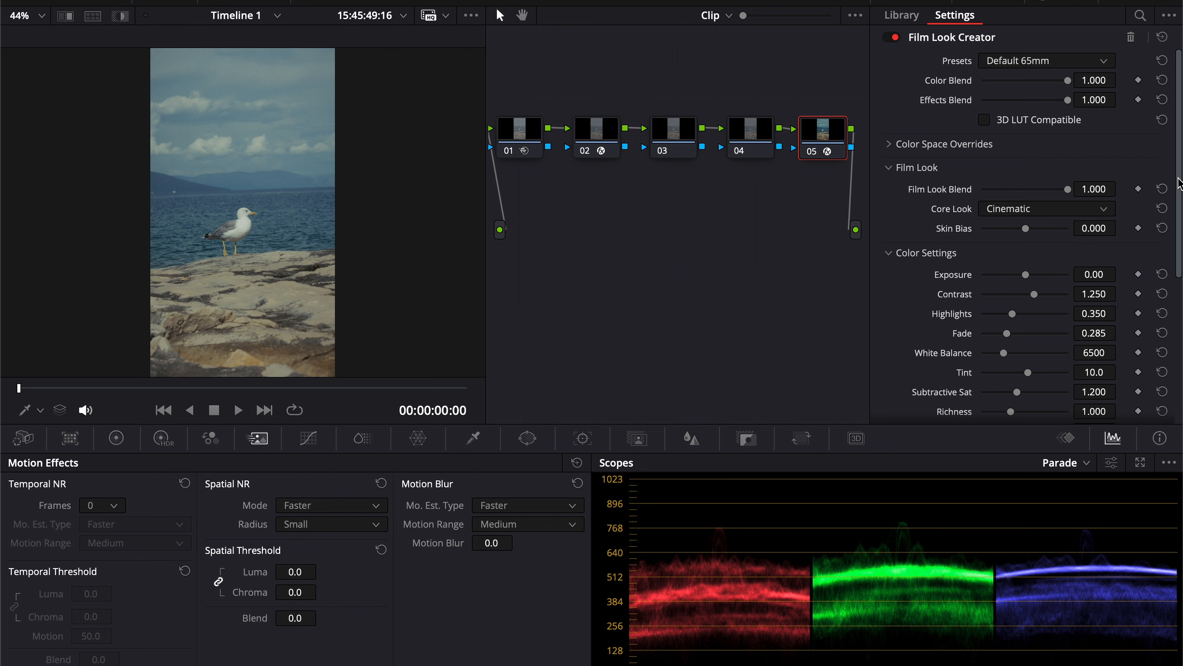
Raise the Film Look Creator's contrast on node 05 to 1.582
scroll(1179, 184, "down", 4)
left_click_drag(1035, 210, 1071, 213)
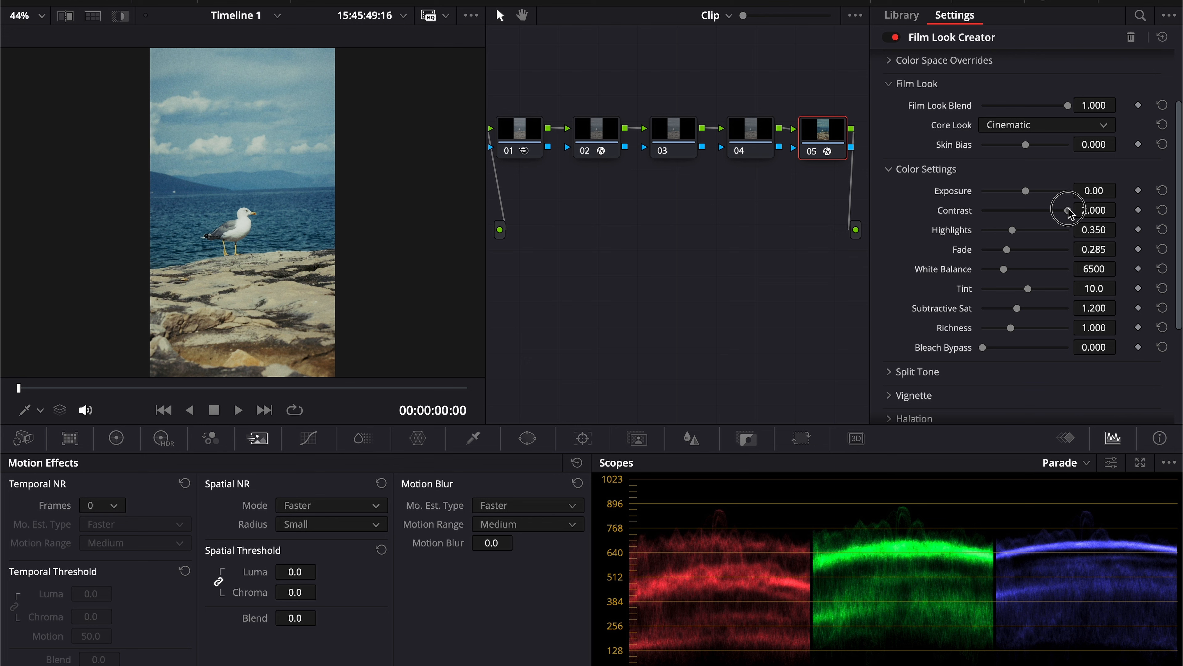
left_click_drag(1070, 213, 1055, 215)
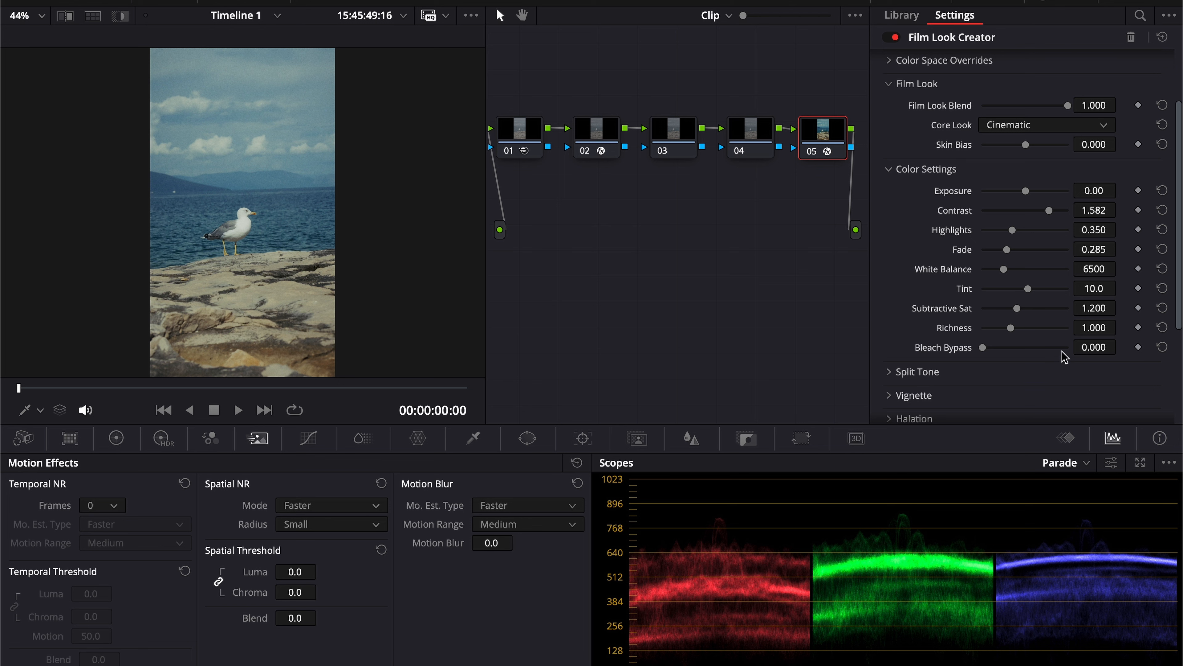
Set the film look's richness to 1.200 and its bleach bypass to 0.110
left_click_drag(1013, 331, 1019, 328)
left_click_drag(1097, 330, 1091, 329)
left_click_drag(990, 346, 992, 347)
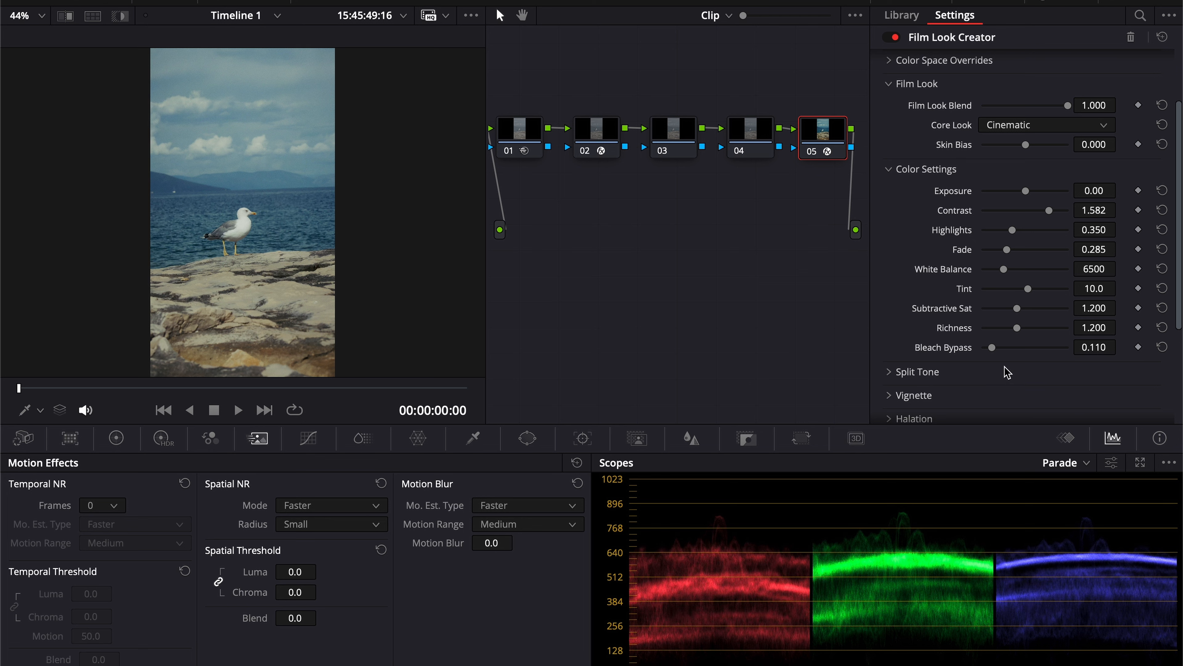
scroll(1071, 299, "down", 3)
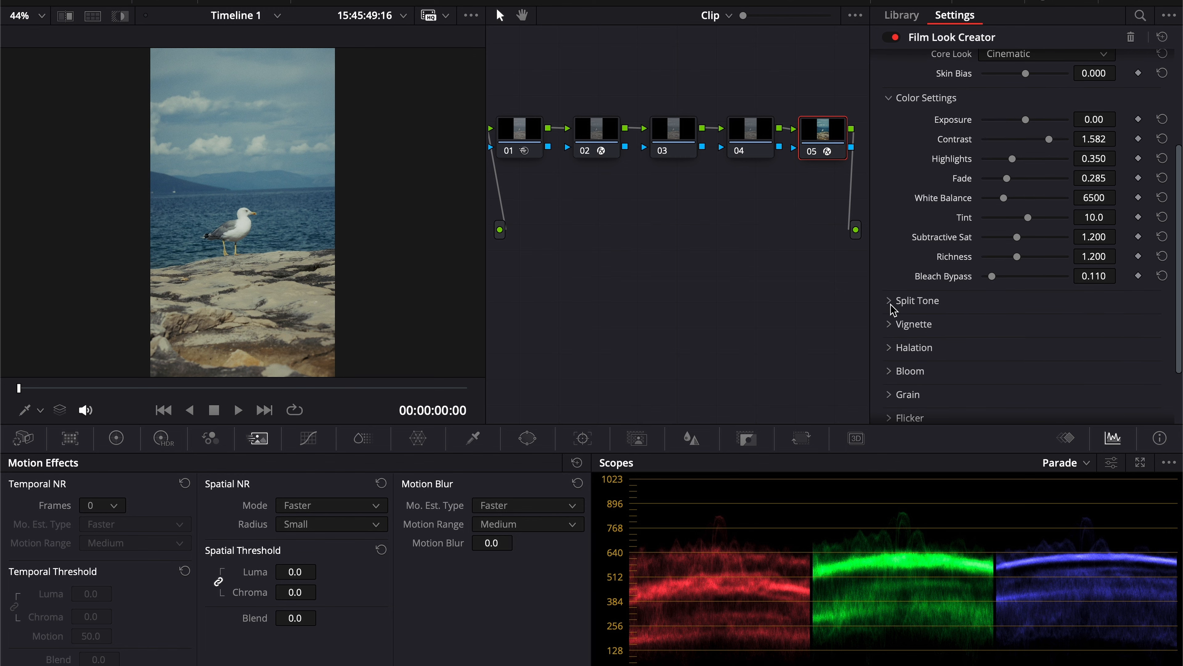
left_click(892, 302)
left_click(890, 301)
left_click(890, 302)
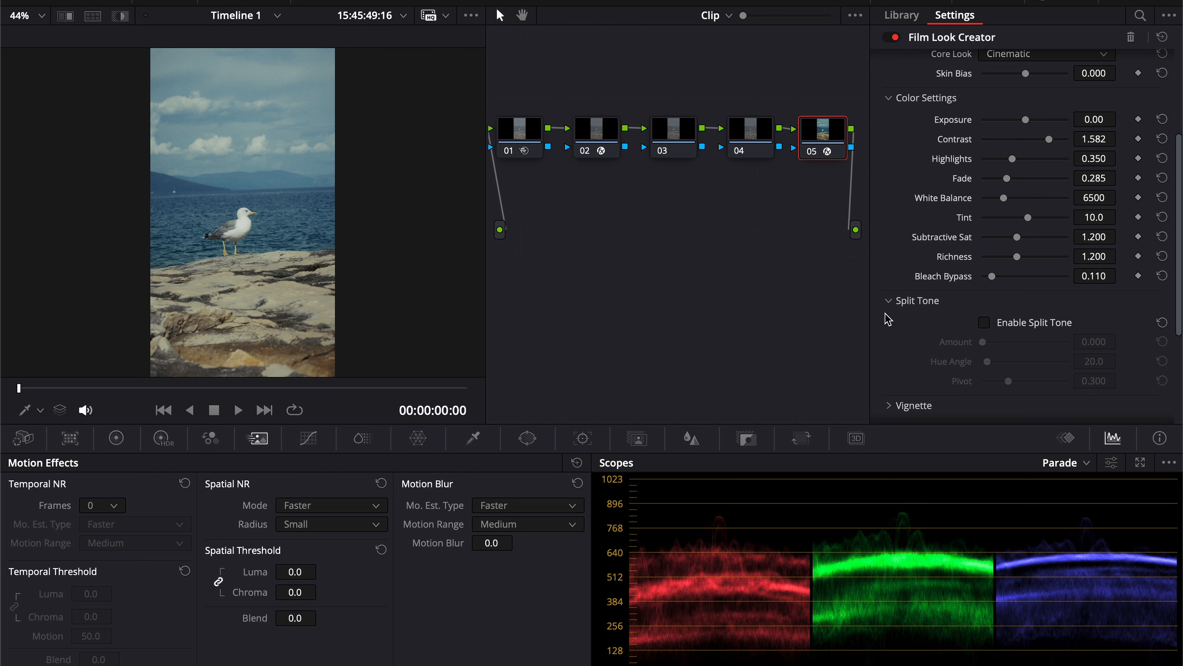
left_click(890, 301)
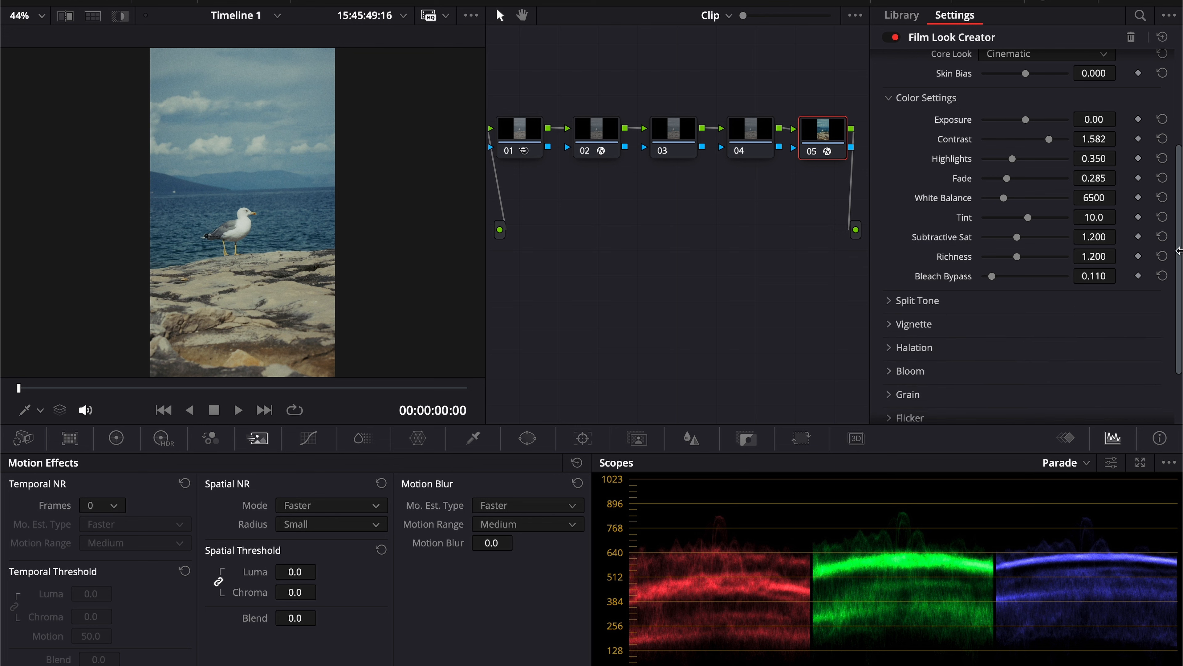
Set the Film Look Creator's vignette amount to 0.050 and collapse the vignette settings
left_click(896, 327)
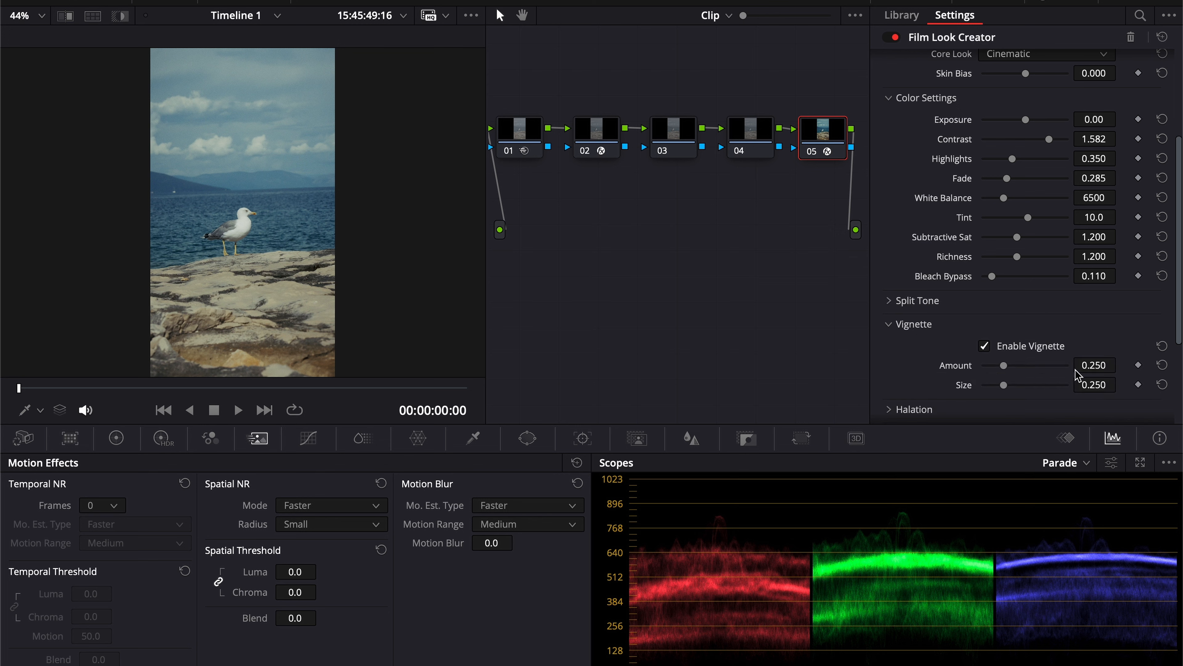
left_click_drag(1179, 275, 1178, 352)
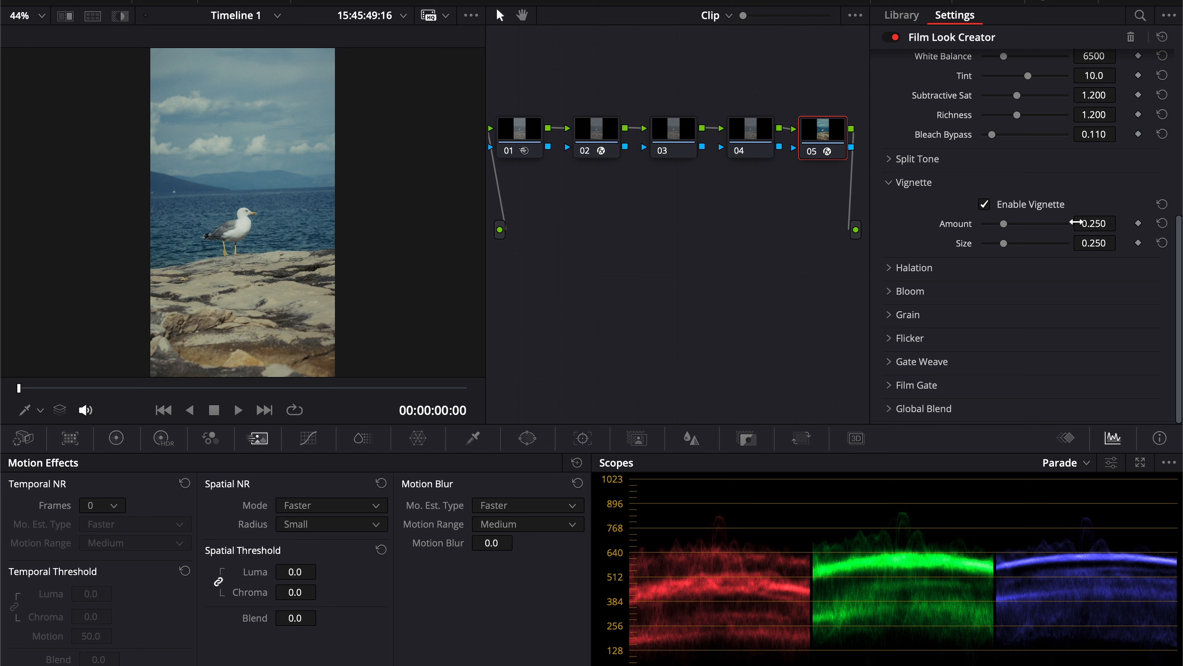
left_click(1096, 227)
type("0.050")
key("Return")
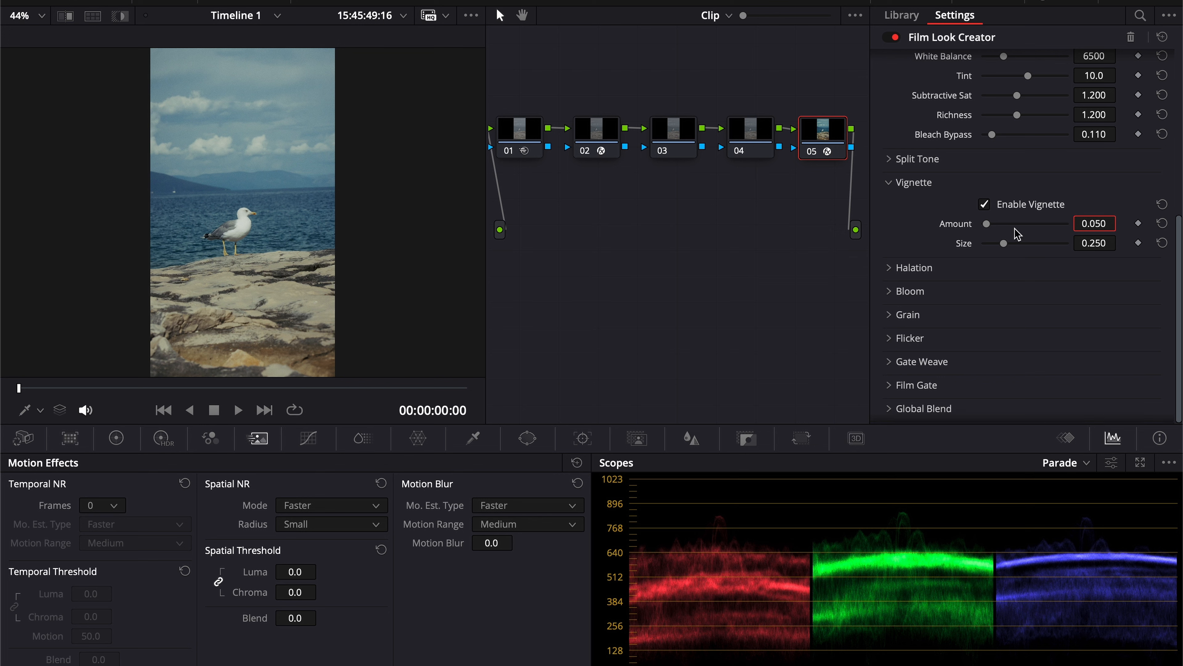
left_click(894, 183)
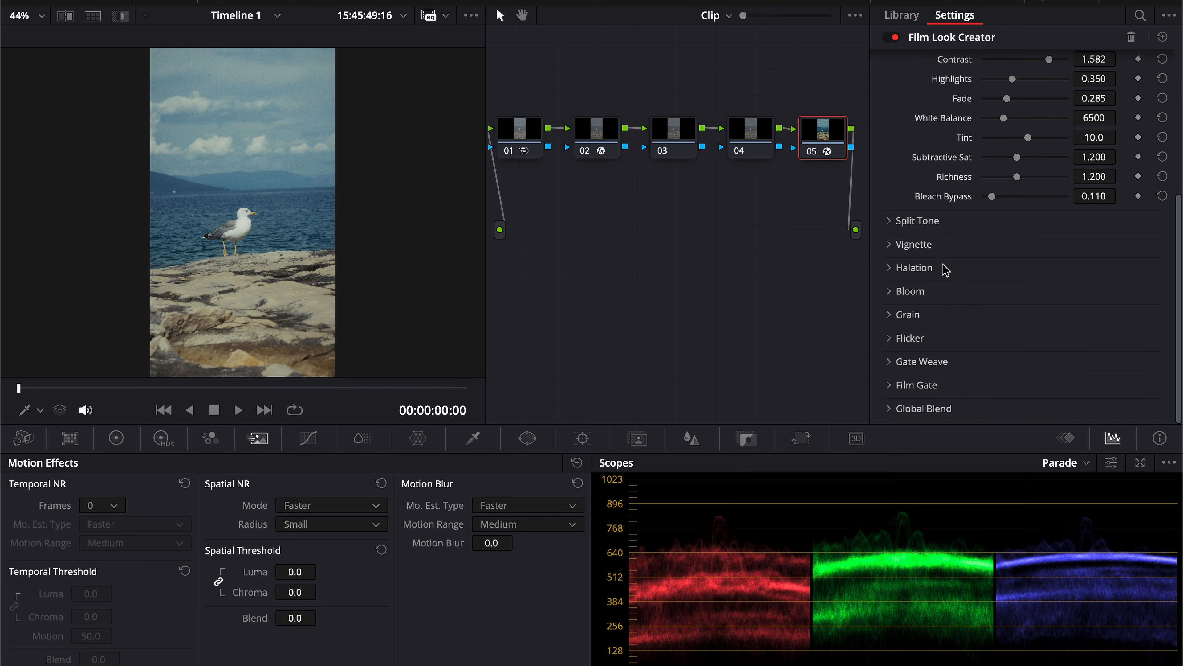
Review the Film Look Creator's halation, bloom and grain settings
left_click(890, 268)
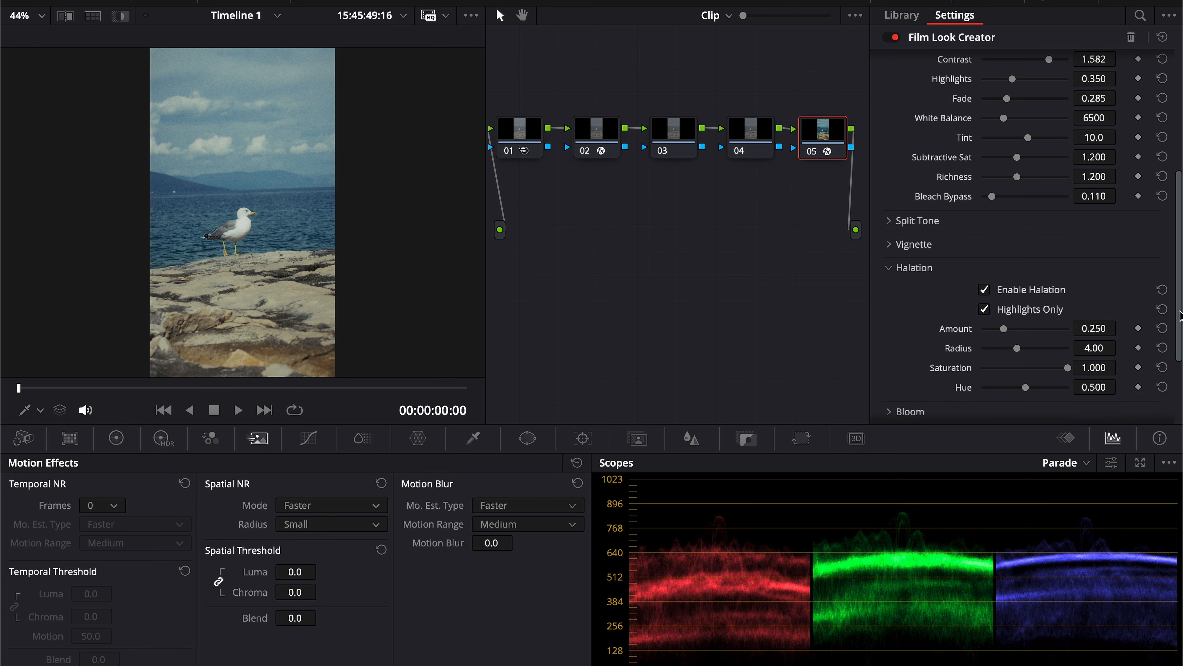
scroll(1180, 323, "down", 5)
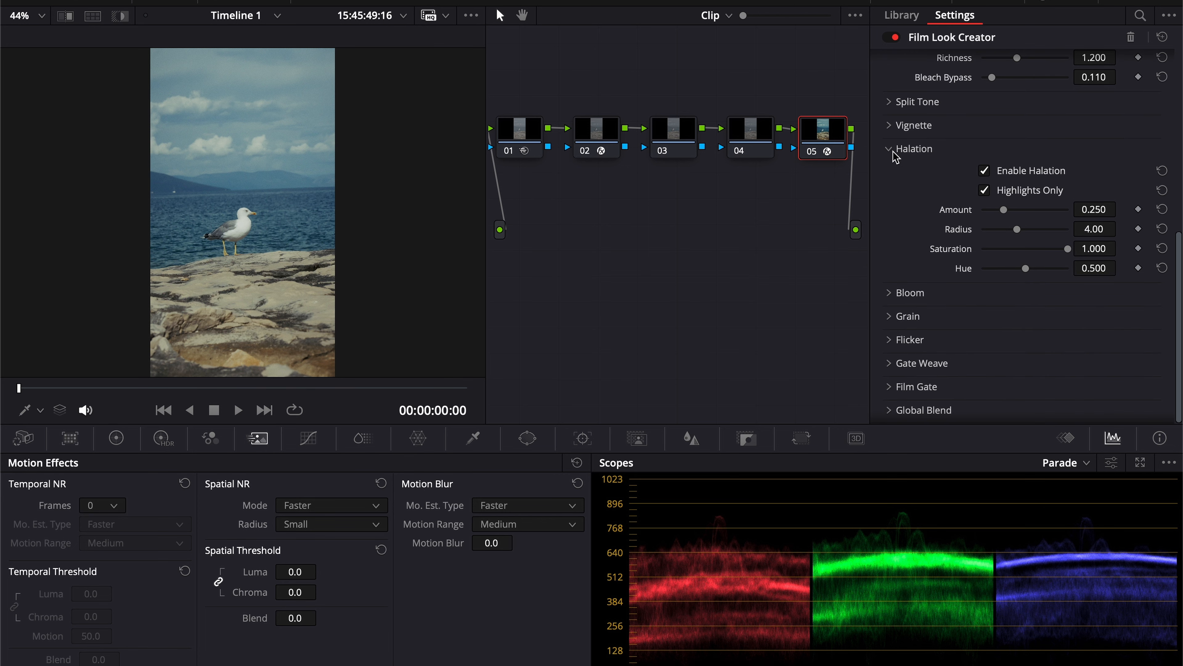
left_click(891, 294)
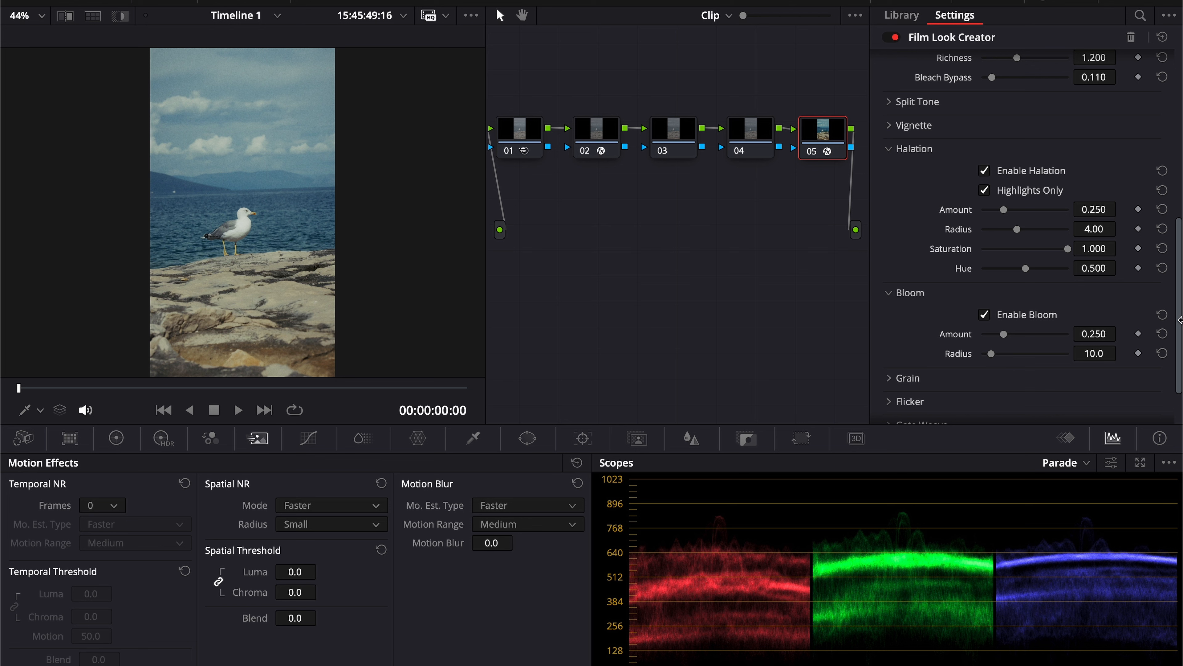
scroll(1180, 311, "down", 2)
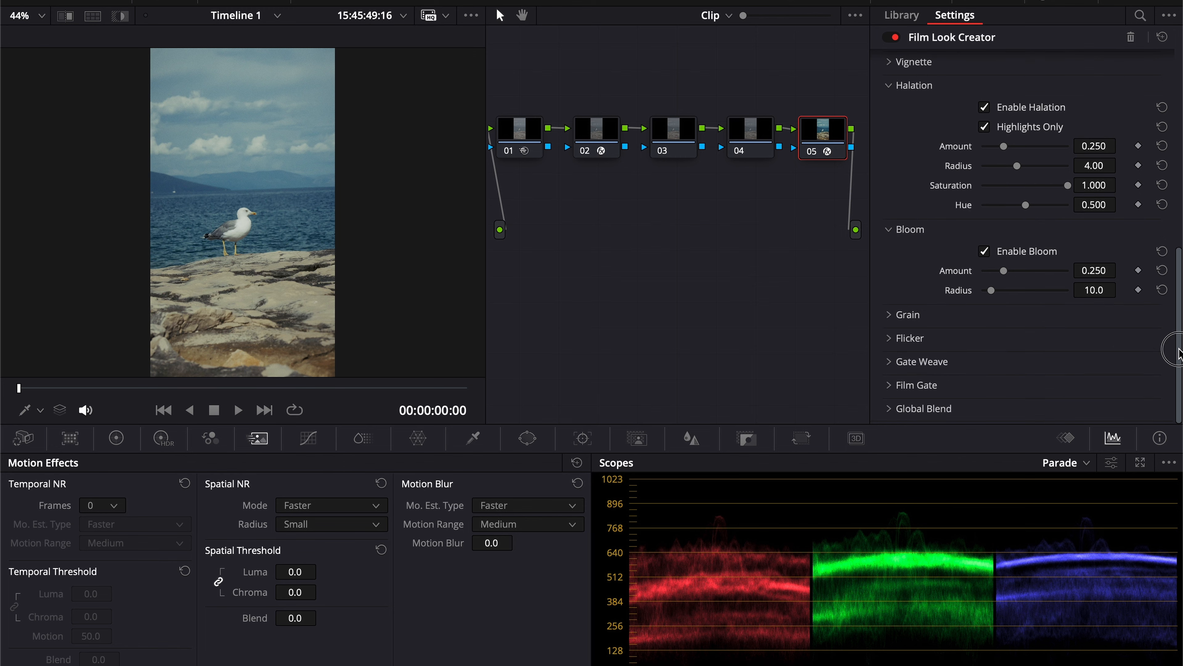
left_click(891, 316)
scroll(1175, 326, "down", 4)
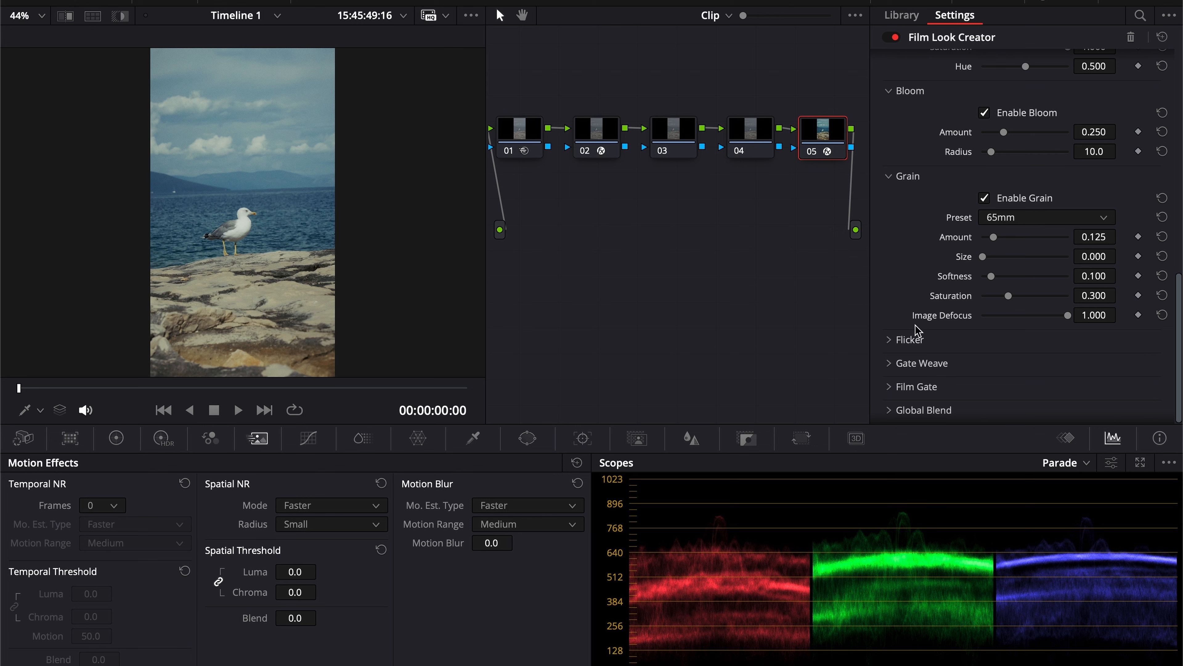
Disable the flicker and gate weave effects in the Film Look Creator
left_click(889, 340)
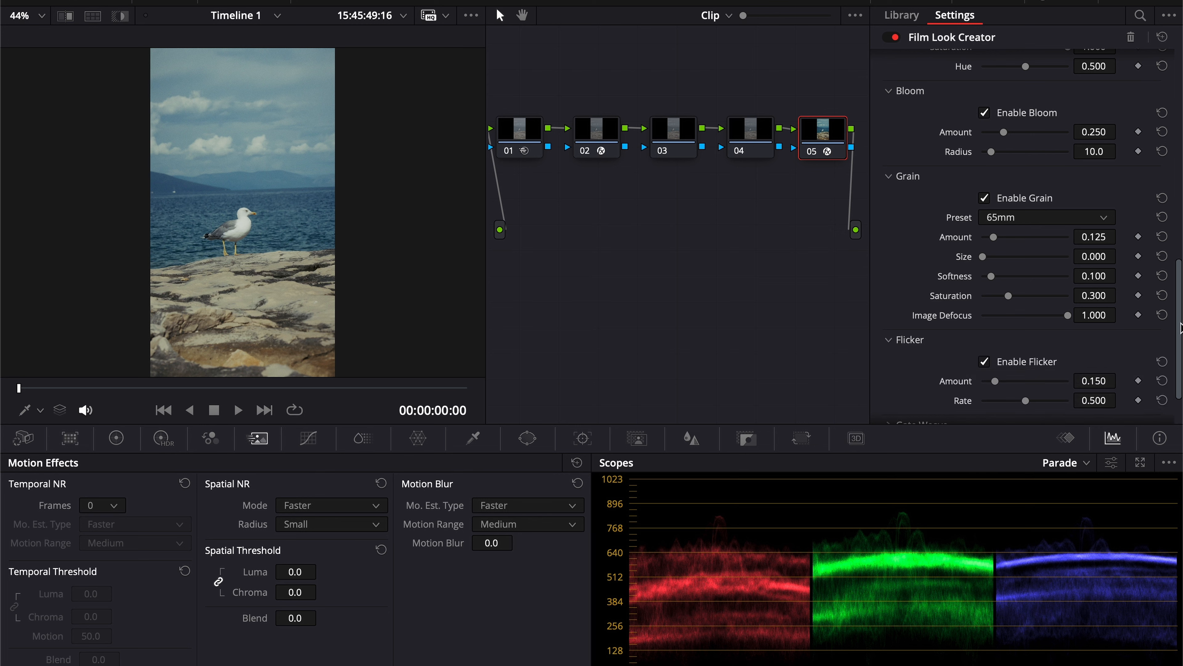
scroll(991, 307, "down", 2)
left_click(988, 302)
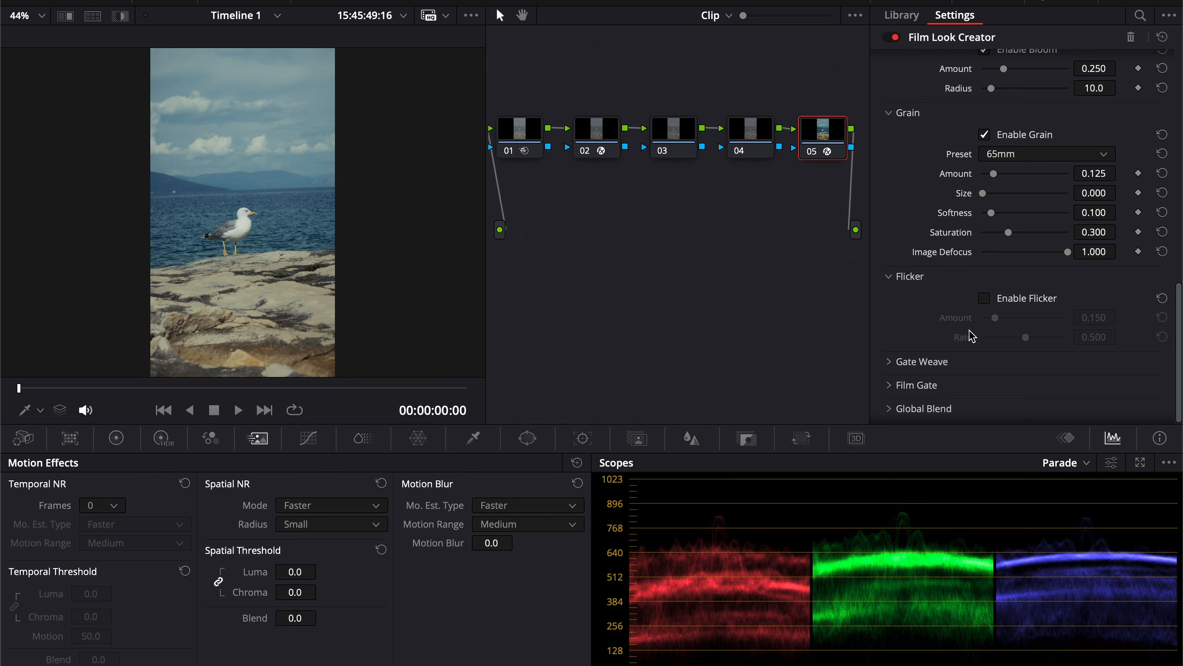
left_click(888, 362)
scroll(1178, 359, "down", 2)
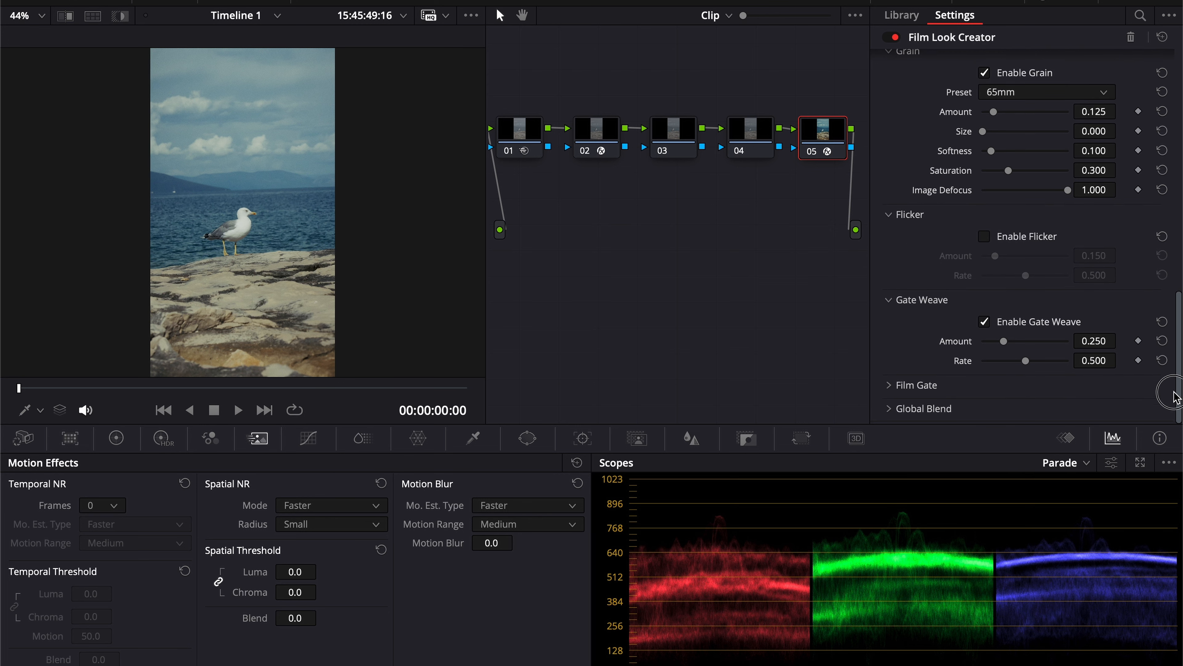
left_click(984, 321)
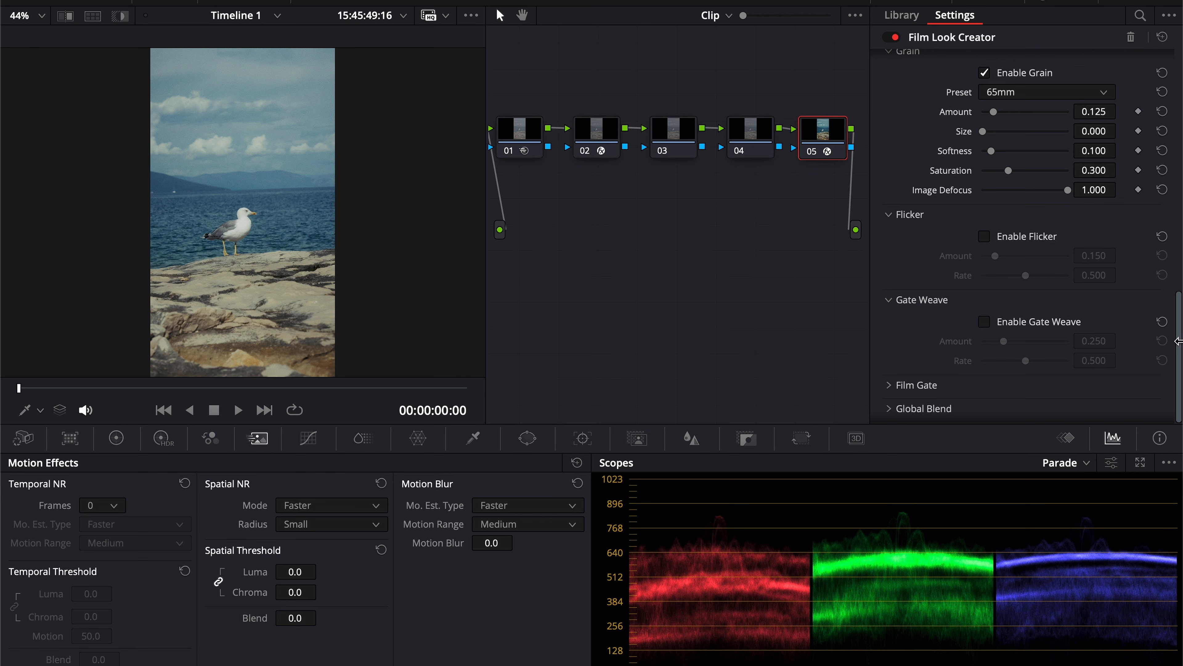
Check the film gate settings and collapse the film gate, gate weave and flicker sections
left_click(891, 384)
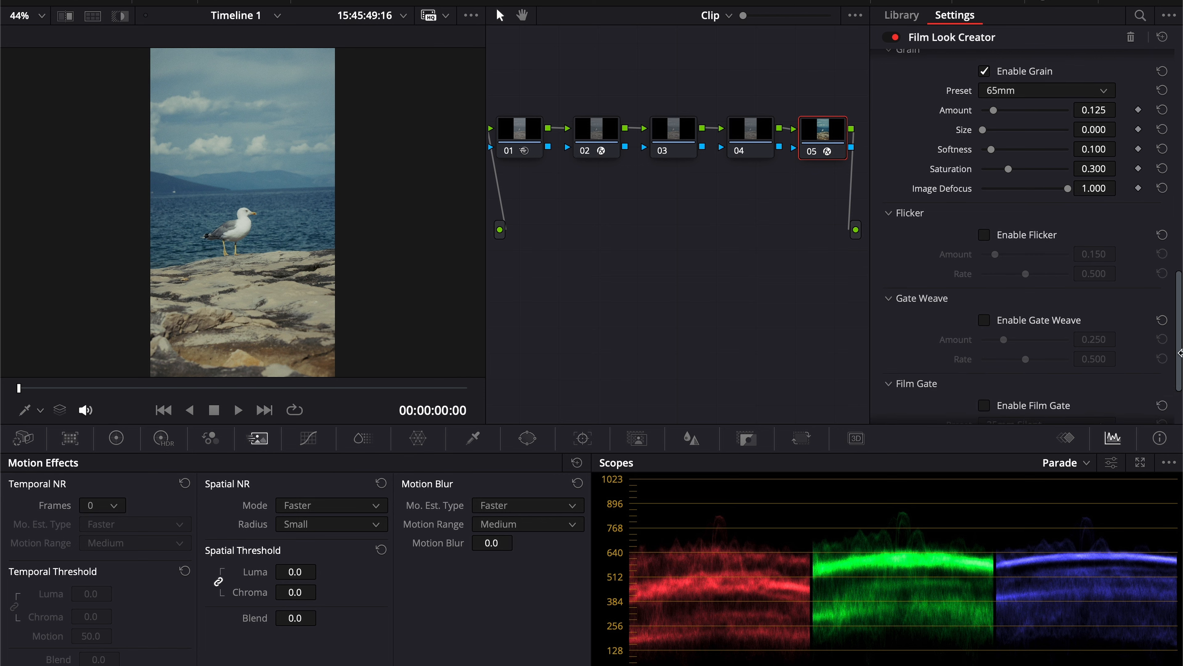
scroll(1179, 356, "down", 3)
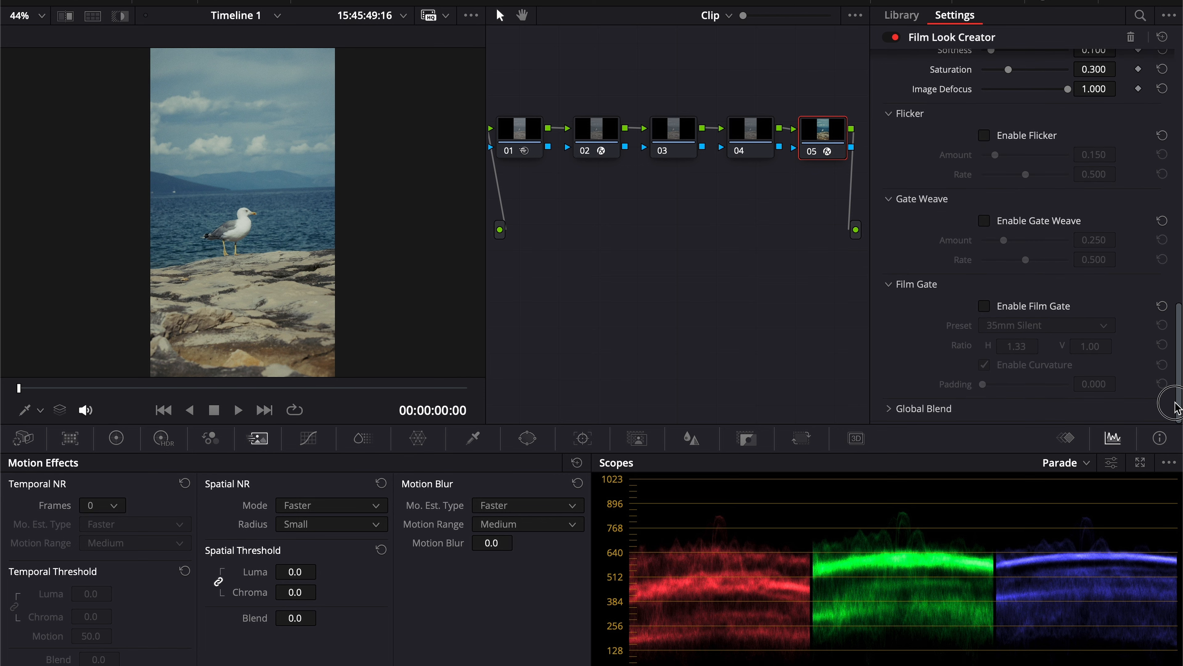
left_click(895, 284)
left_click(891, 285)
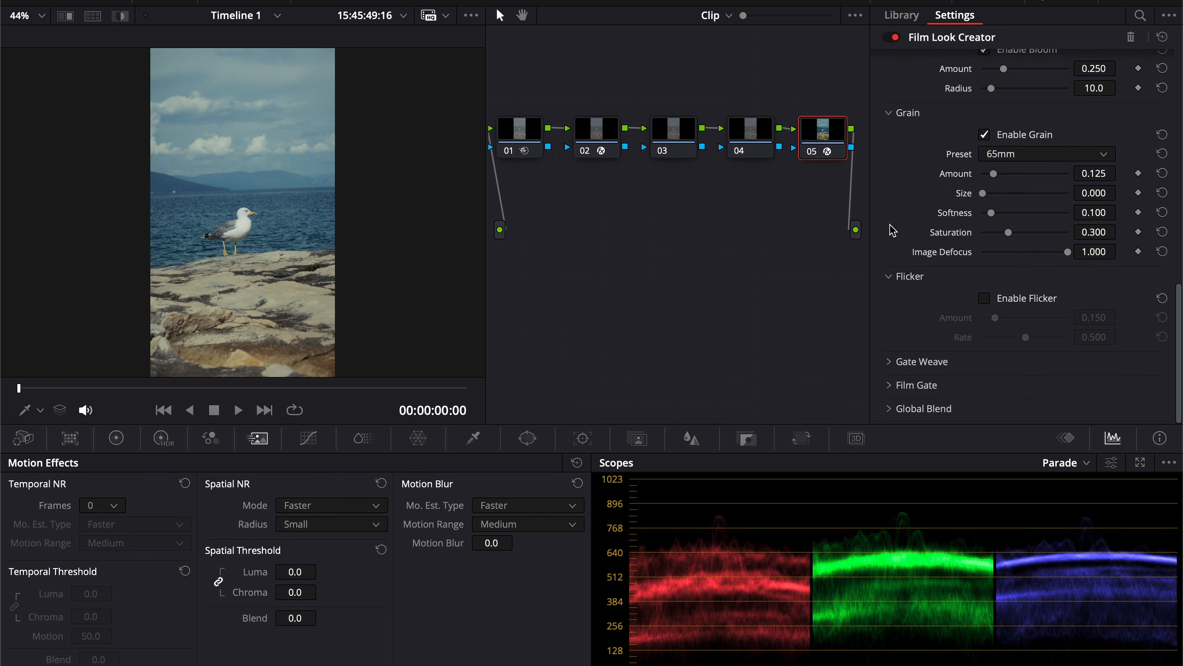
left_click(898, 277)
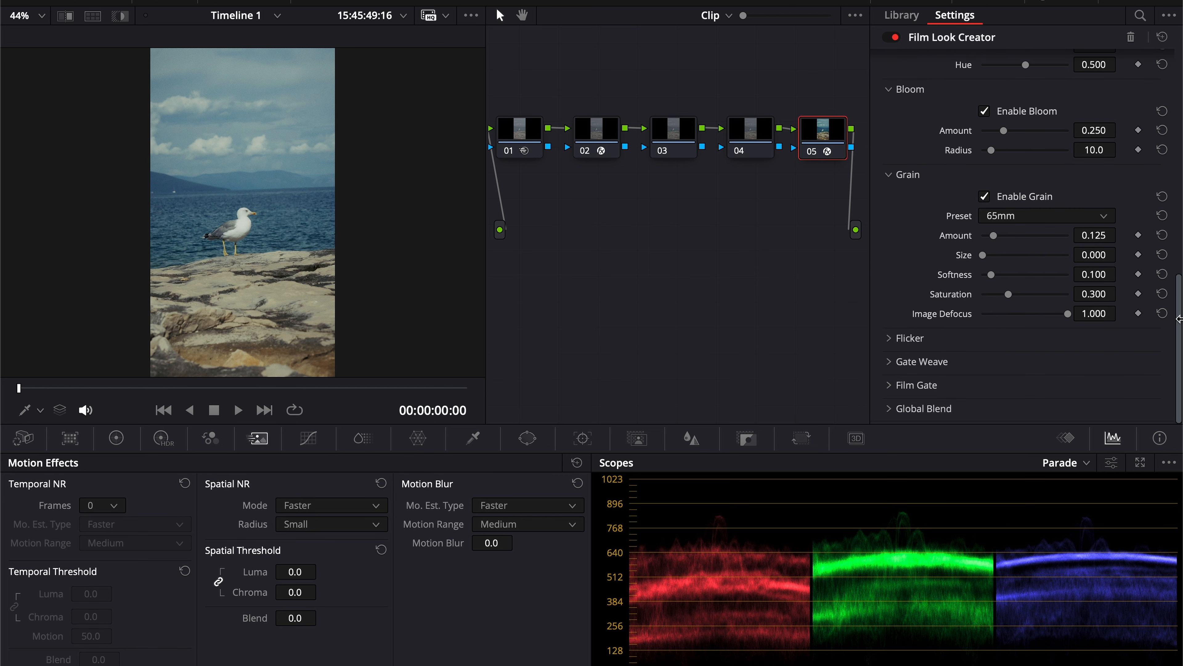
left_click_drag(1178, 327, 1181, 71)
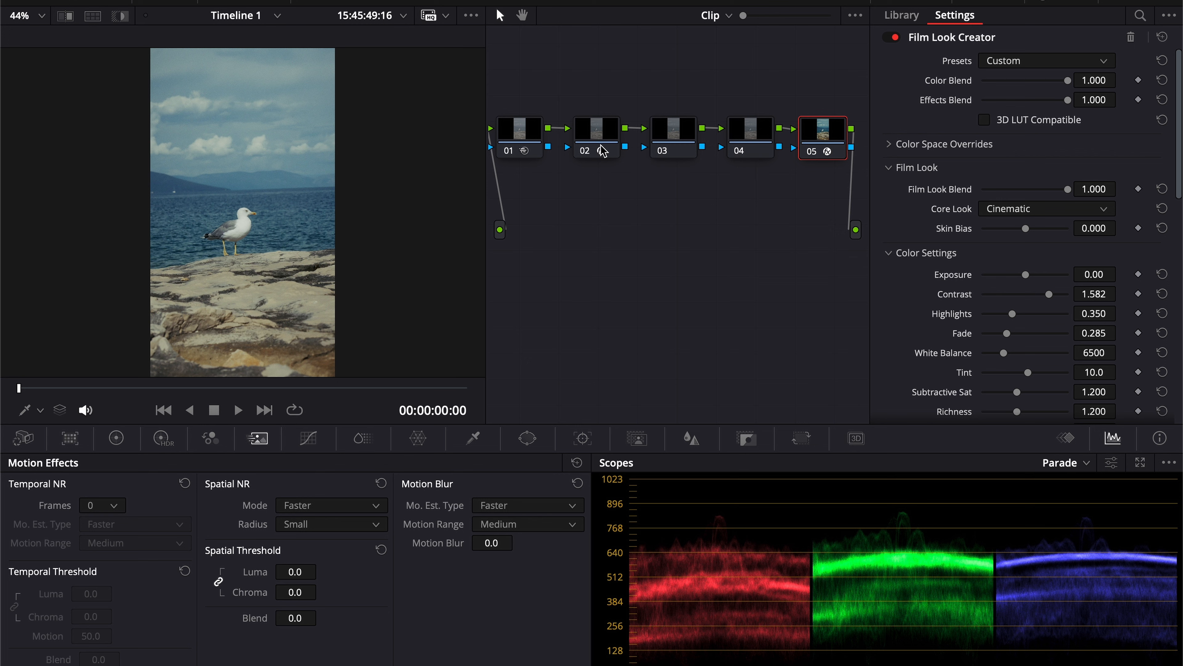
Show the primaries color wheels for node 03 and move nodes 03 and 04 below the main node row
left_click(678, 140)
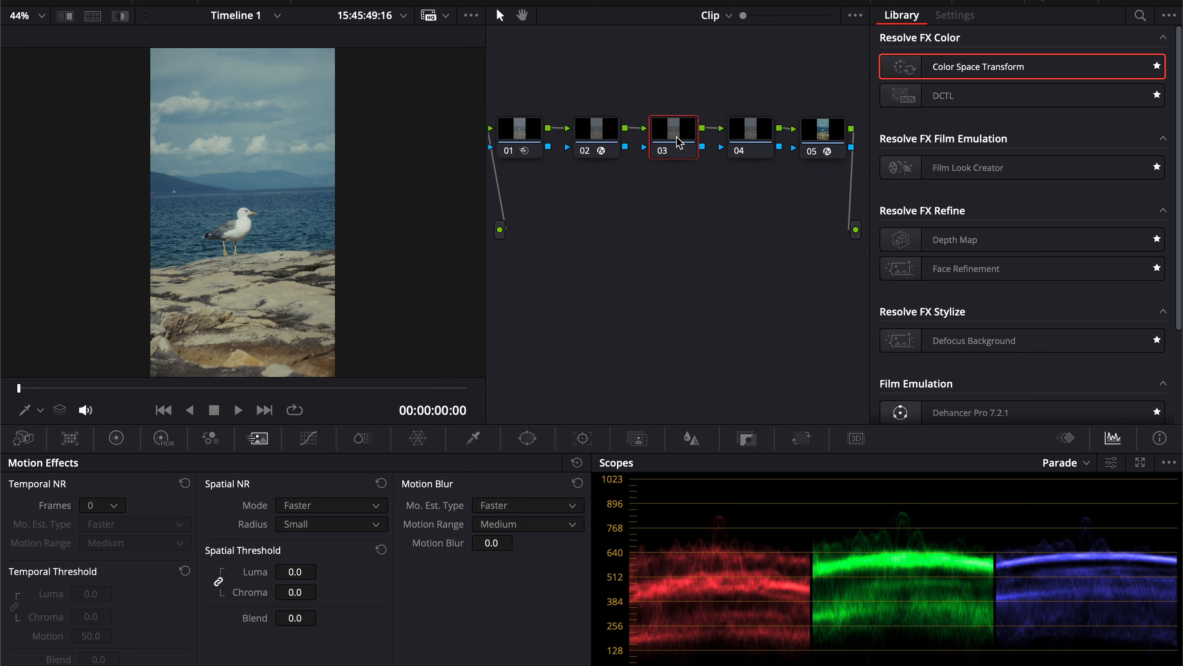
left_click(162, 439)
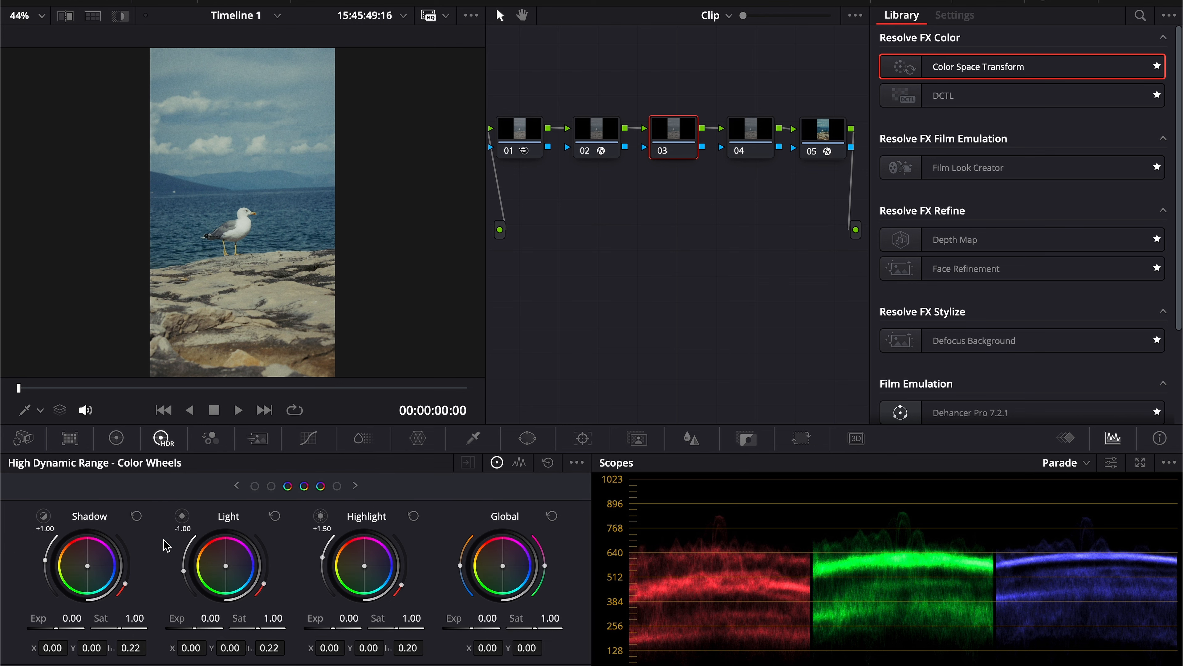
left_click(116, 437)
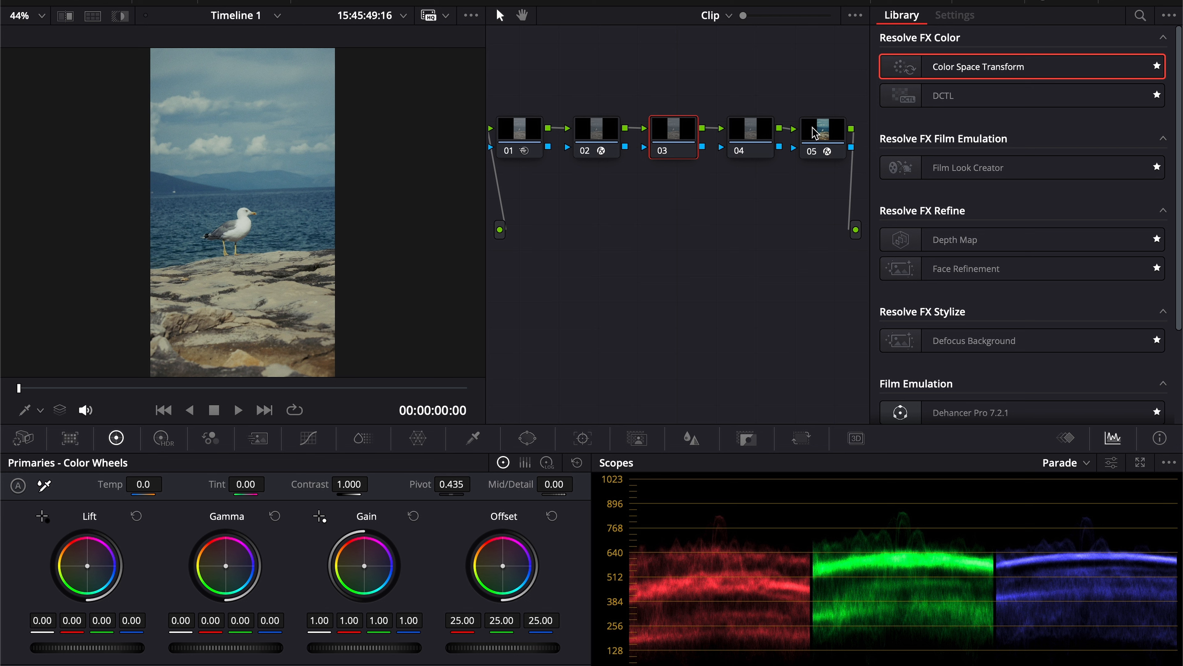
left_click_drag(678, 129, 639, 241)
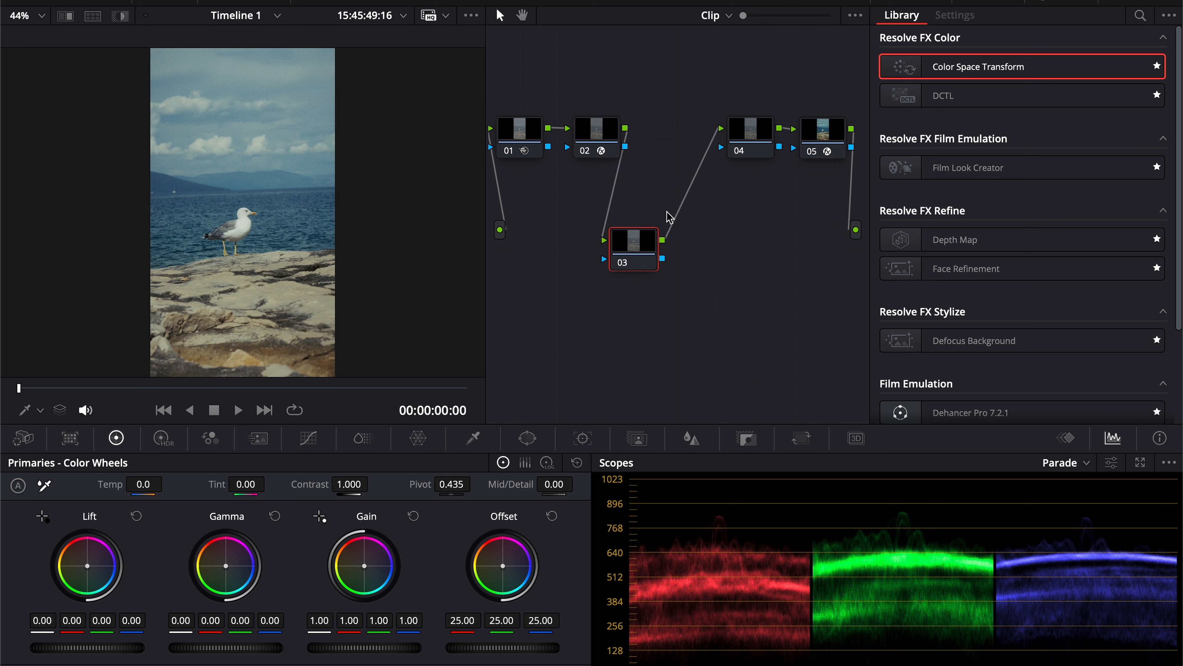
left_click_drag(761, 134, 719, 256)
Add extra serial nodes after node 04 and delete them again
key("alt+s")
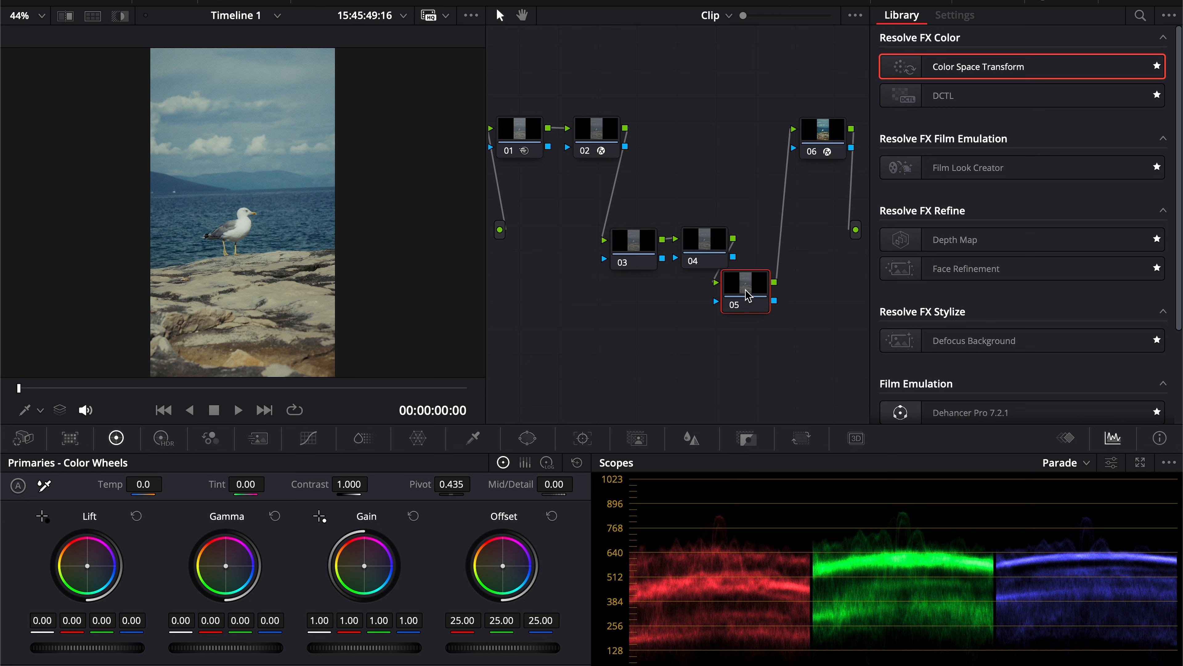
key("alt+s")
key("alt+s")
left_click_drag(815, 301, 542, 389)
key("Delete")
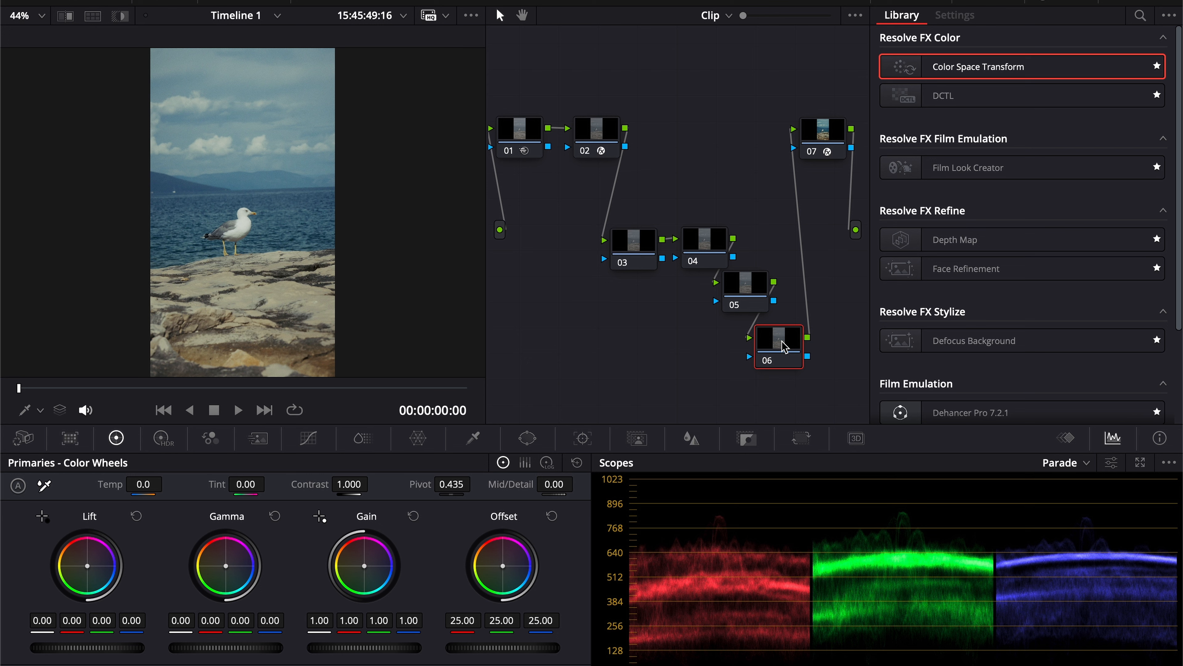
key("Delete")
left_click_drag(758, 300, 790, 251)
key("Delete")
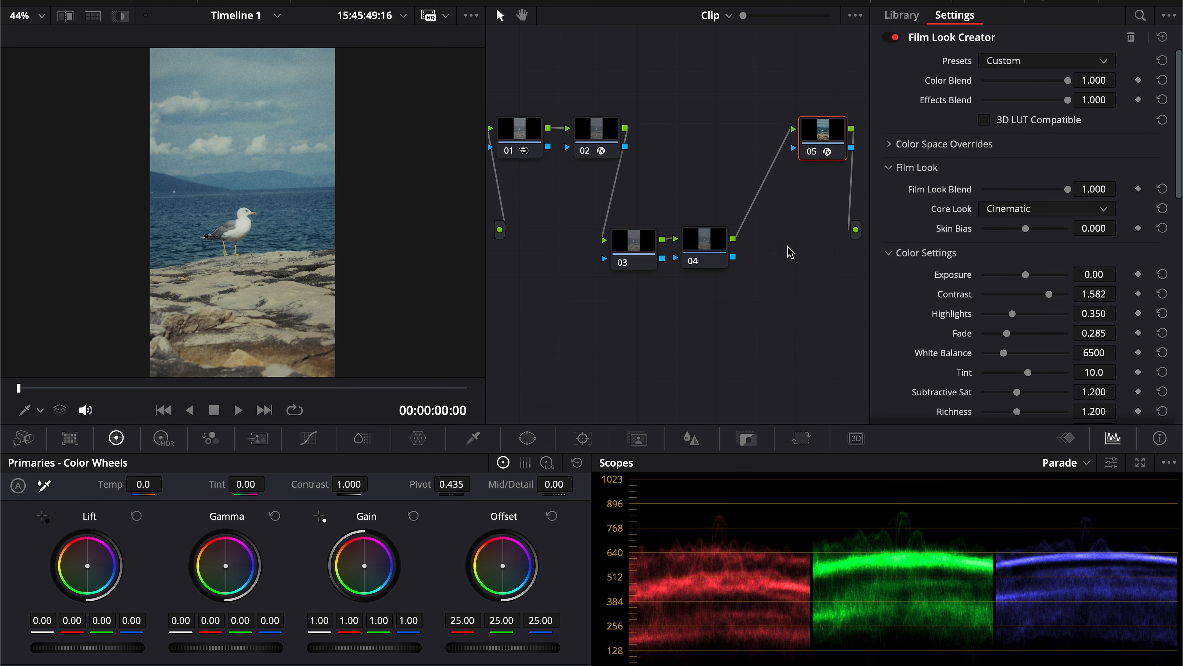
Rearrange nodes 03 and 04 side by side just beneath the main node row
left_click_drag(636, 250, 615, 212)
left_click_drag(721, 262, 710, 227)
left_click(605, 211)
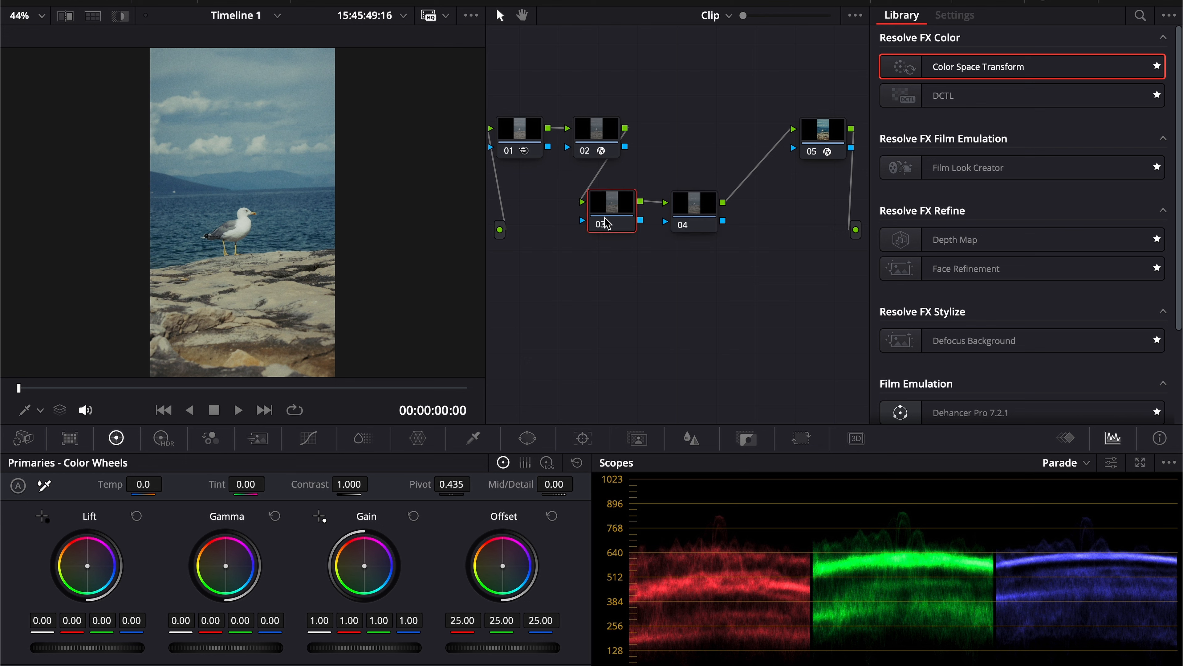
Warm the image on node 03 with a primary offset of 25.78 red, 24.58 green and 23.14 blue
left_click(820, 133)
left_click(610, 207)
left_click_drag(519, 567, 496, 558)
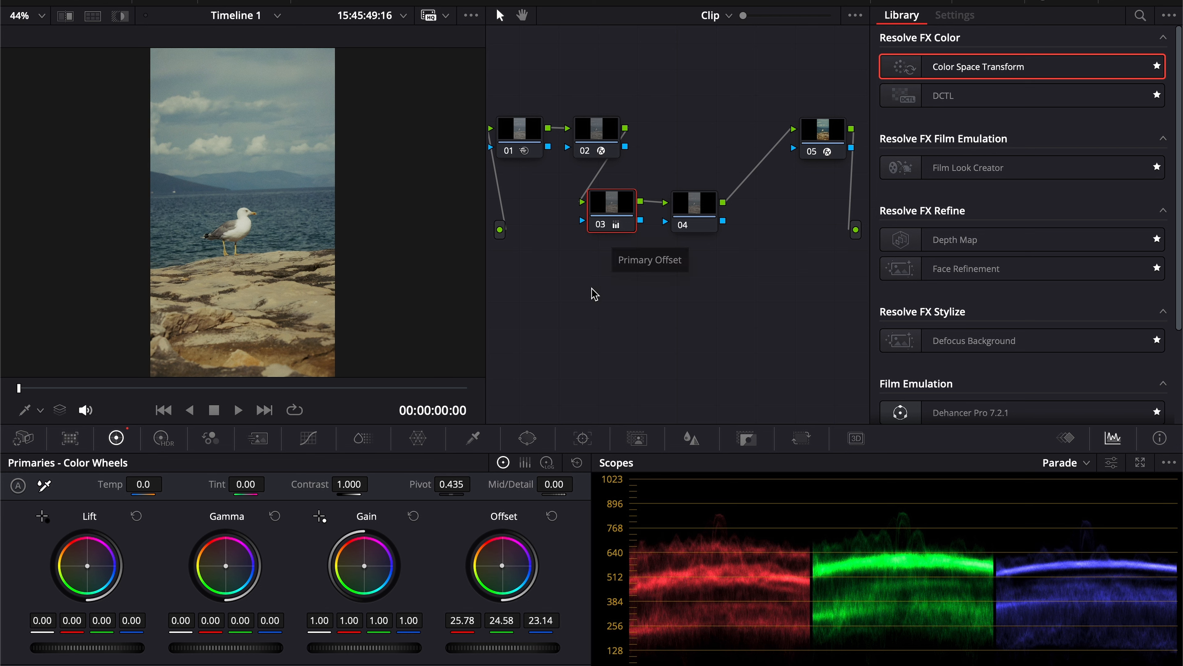
Lower the global exposure of node 04's HDR color wheels to -0.30
left_click(696, 213)
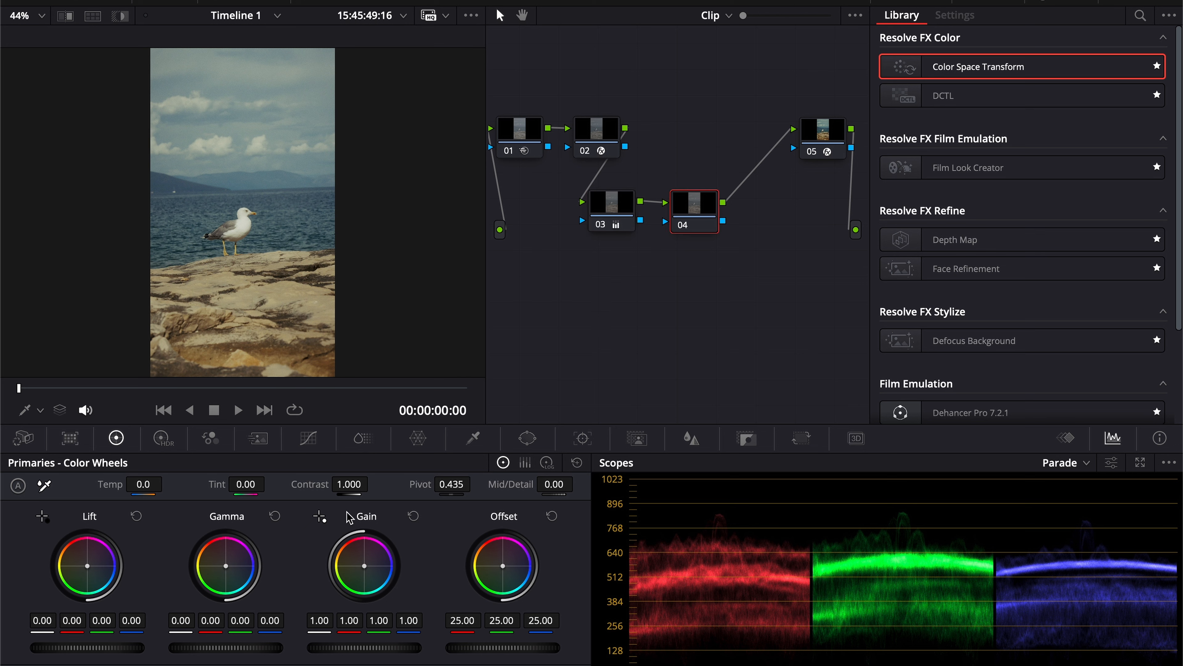
left_click(161, 439)
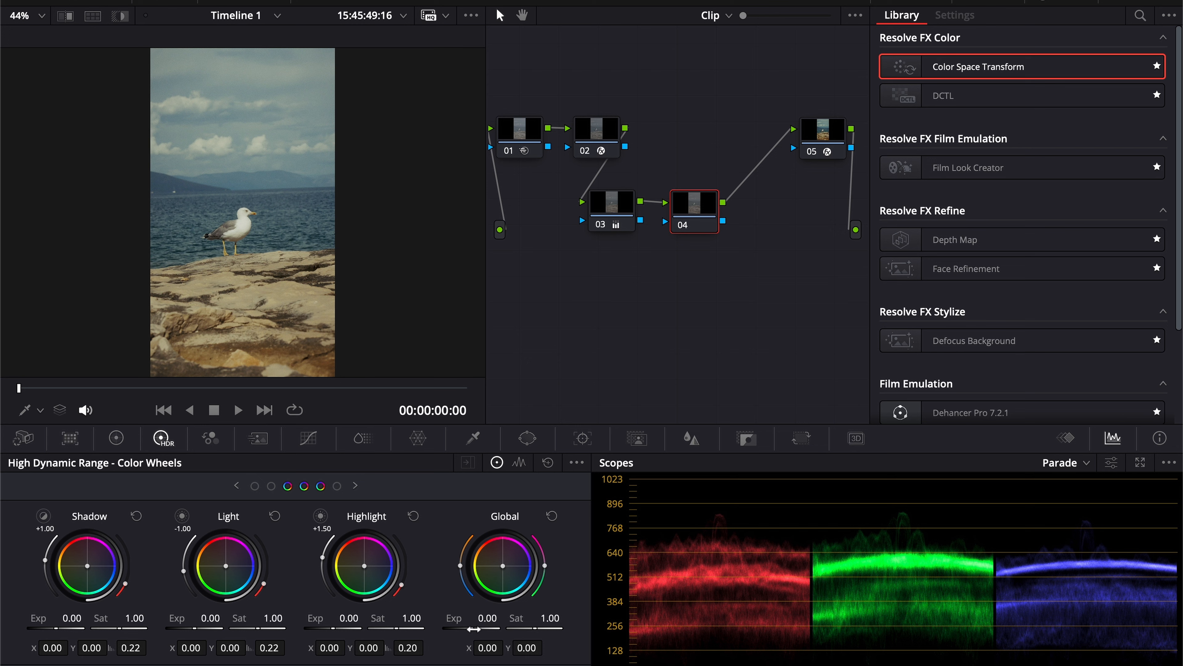
left_click_drag(487, 618, 146, 612)
left_click_drag(591, 332, 443, 627)
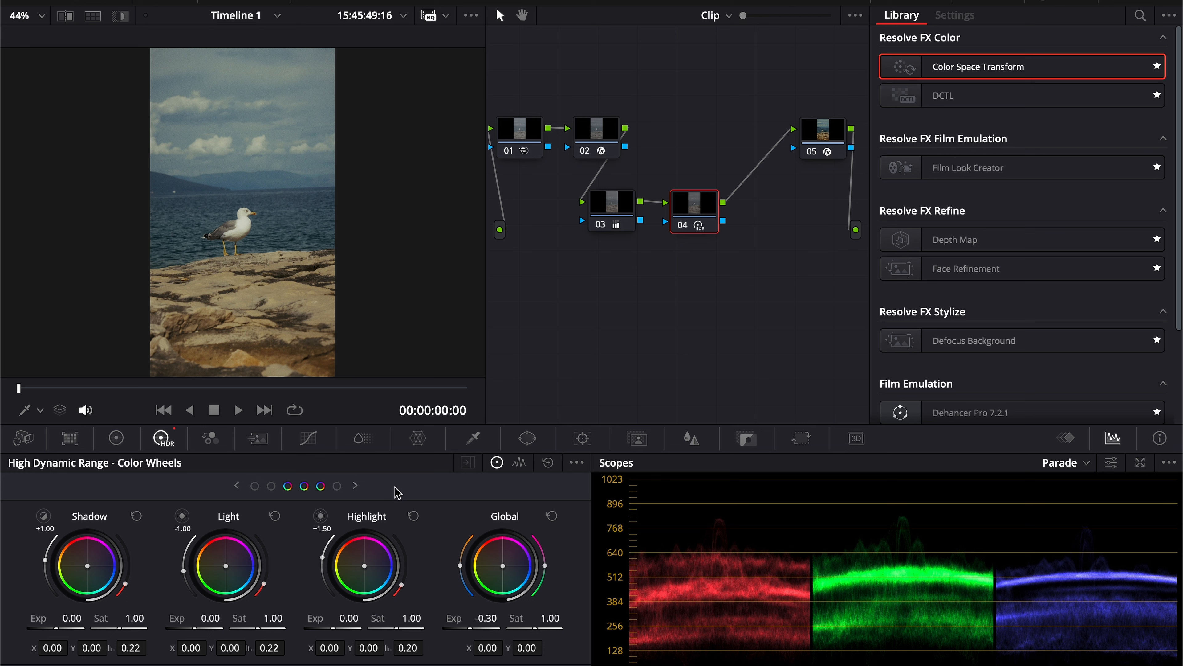
Toggle the highlight zone preview on node 04 to examine which parts of the image it affects
left_click(321, 516)
left_click(321, 515)
left_click(321, 516)
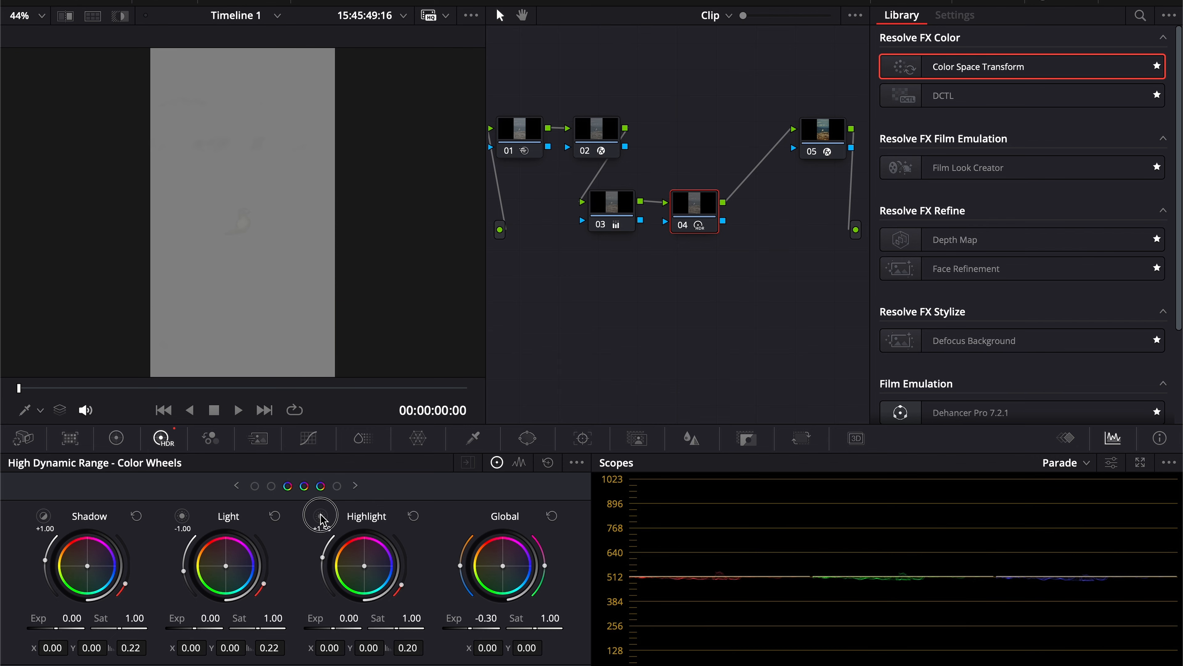
left_click(321, 517)
left_click(320, 518)
left_click(321, 517)
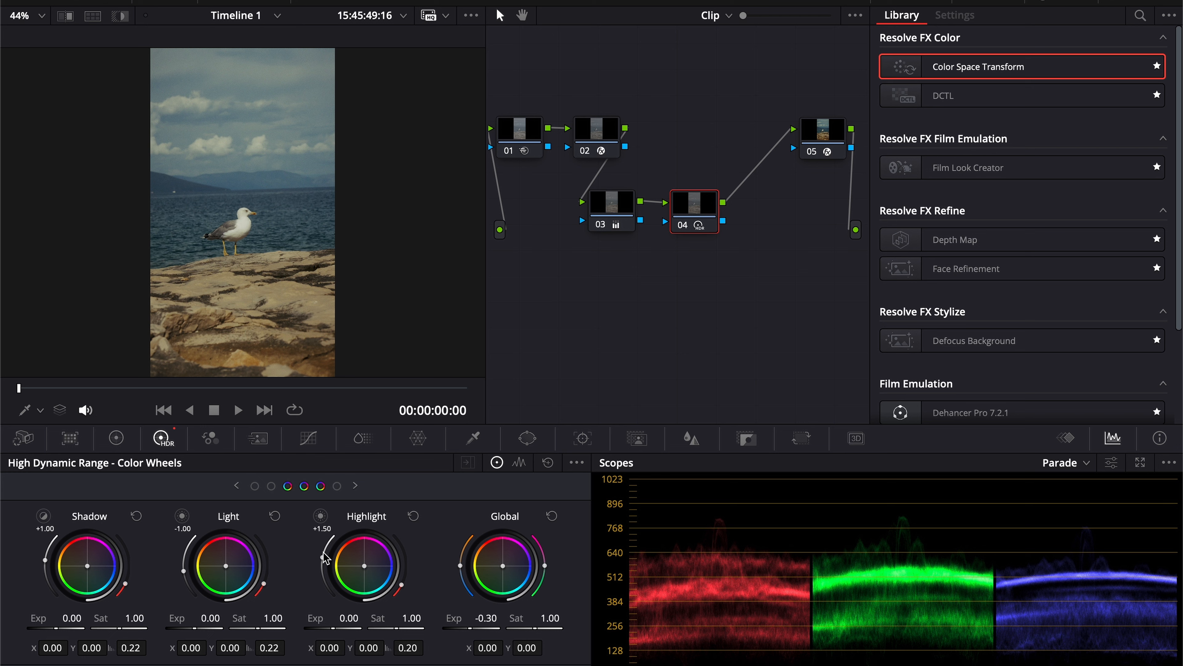
Set node 04's HDR highlight zone to a range of +0.85, an exposure of -0.32 and a falloff of 0.40
left_click_drag(325, 562, 321, 525)
double_click(323, 565)
left_click_drag(339, 618, 298, 620)
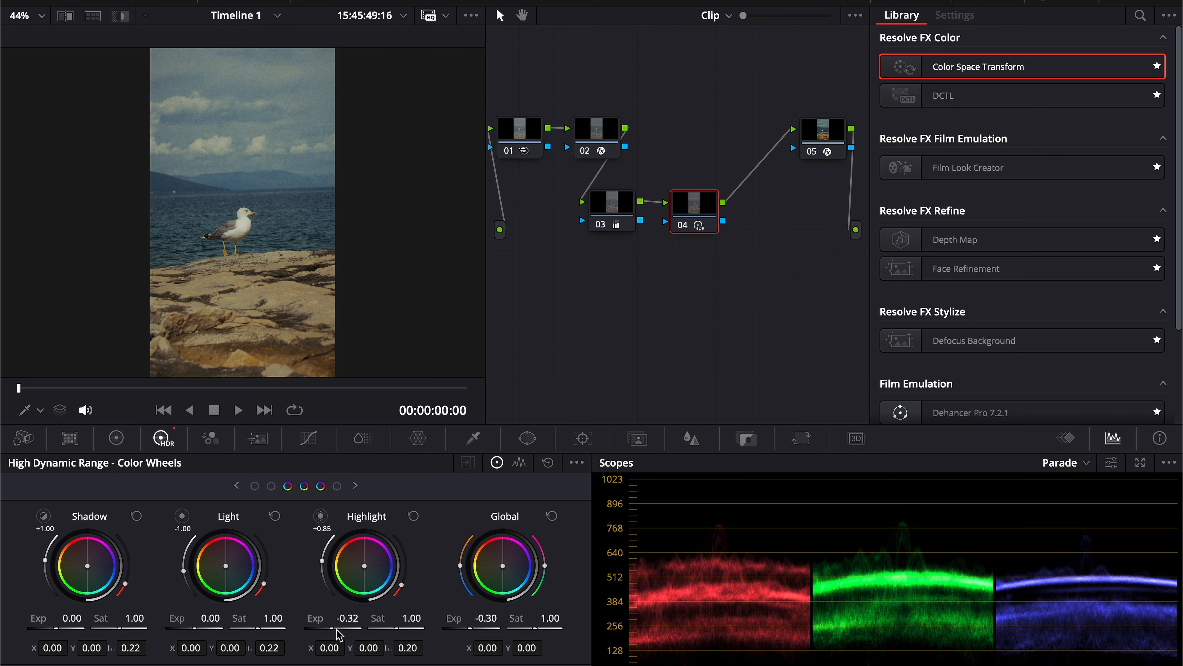
left_click_drag(402, 587, 410, 575)
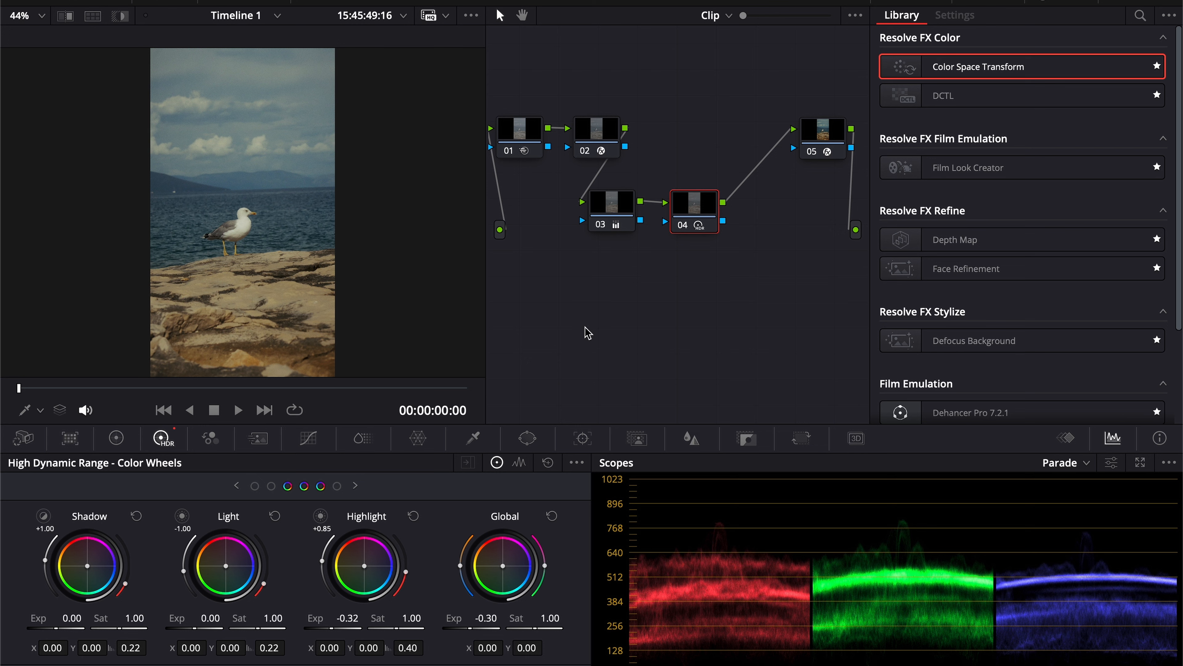